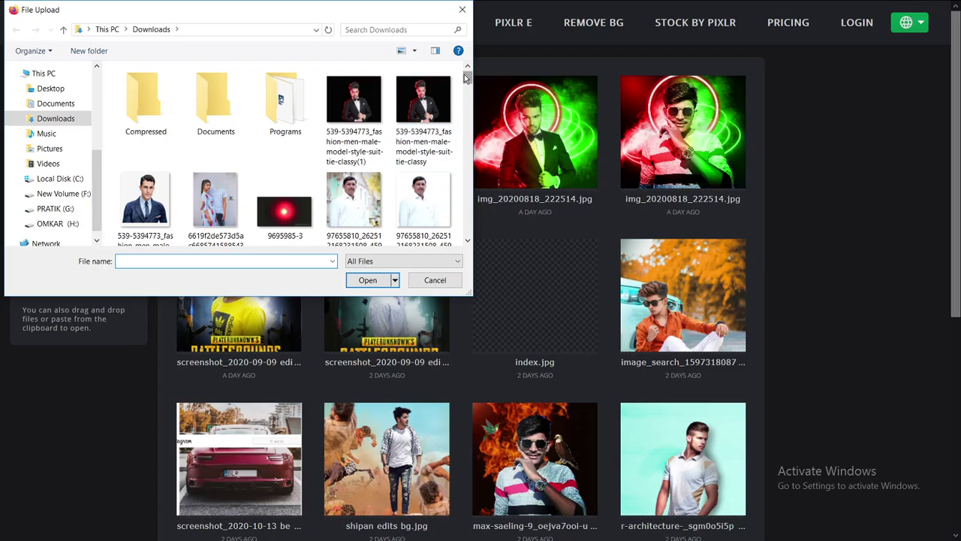
Step: Open the background image IMG_20200818_222514 from MY EDITS > EDITORS > BAGROUNDS on the G: drive
{"action": "scroll", "coordinate": [286, 150], "scroll_direction": "down", "scroll_amount": 1}
{"action": "left_click", "coordinate": [49, 208]}
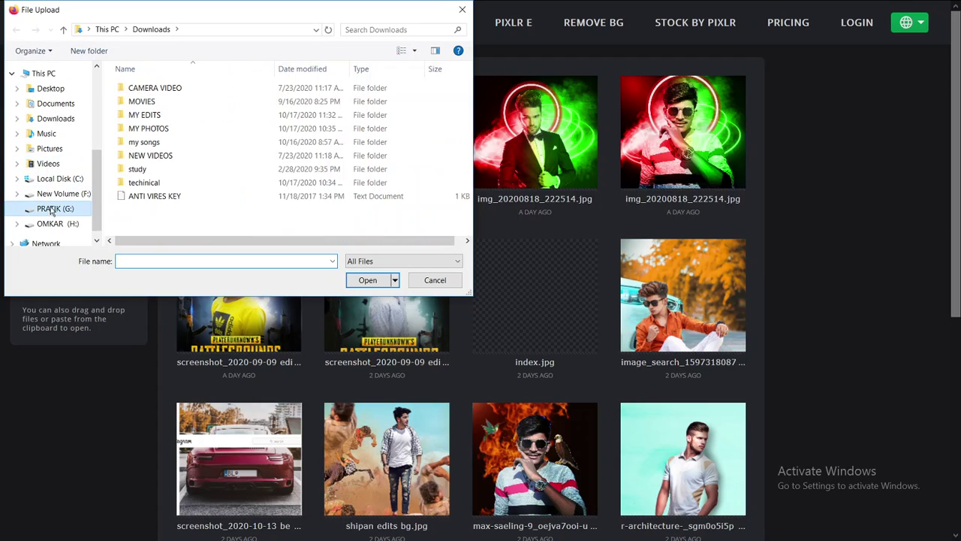
{"action": "double_click", "coordinate": [141, 114]}
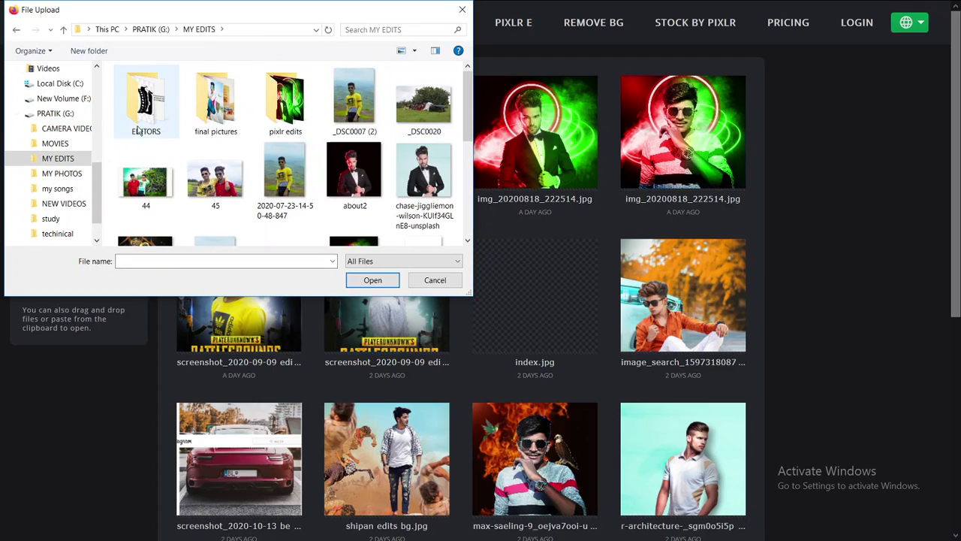
{"action": "double_click", "coordinate": [144, 113]}
{"action": "double_click", "coordinate": [154, 88]}
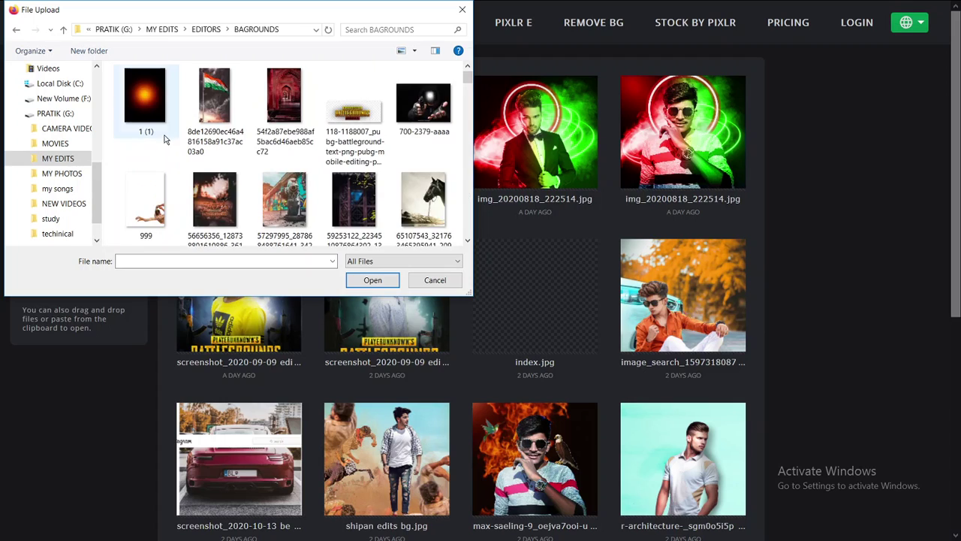
{"action": "scroll", "coordinate": [169, 150], "scroll_direction": "down", "scroll_amount": 6}
{"action": "scroll", "coordinate": [173, 153], "scroll_direction": "down", "scroll_amount": 8}
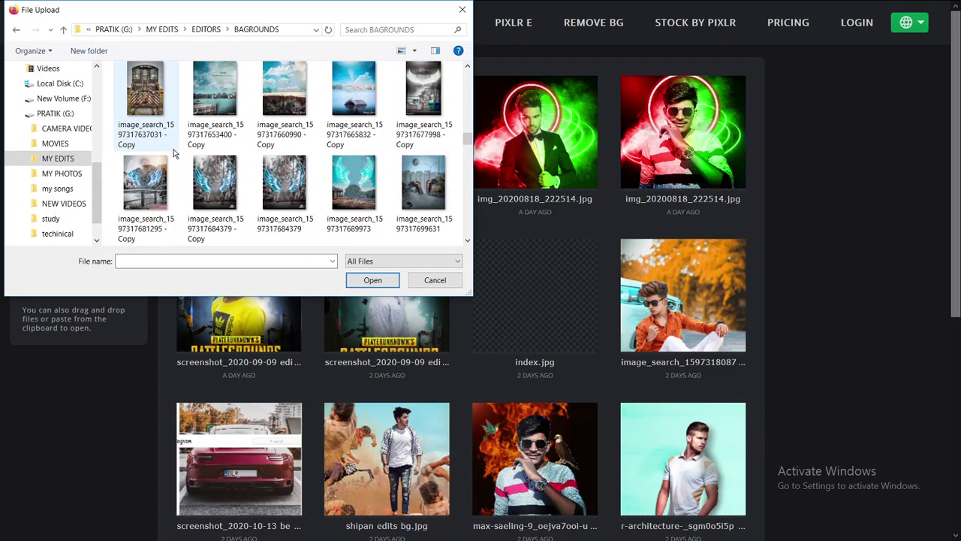
{"action": "scroll", "coordinate": [173, 153], "scroll_direction": "up", "scroll_amount": 3}
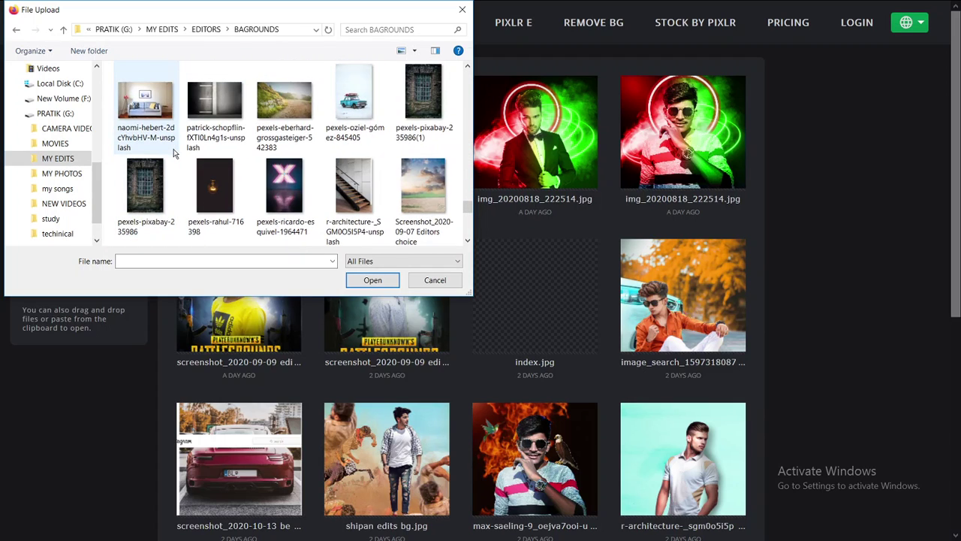
{"action": "left_click", "coordinate": [147, 184]}
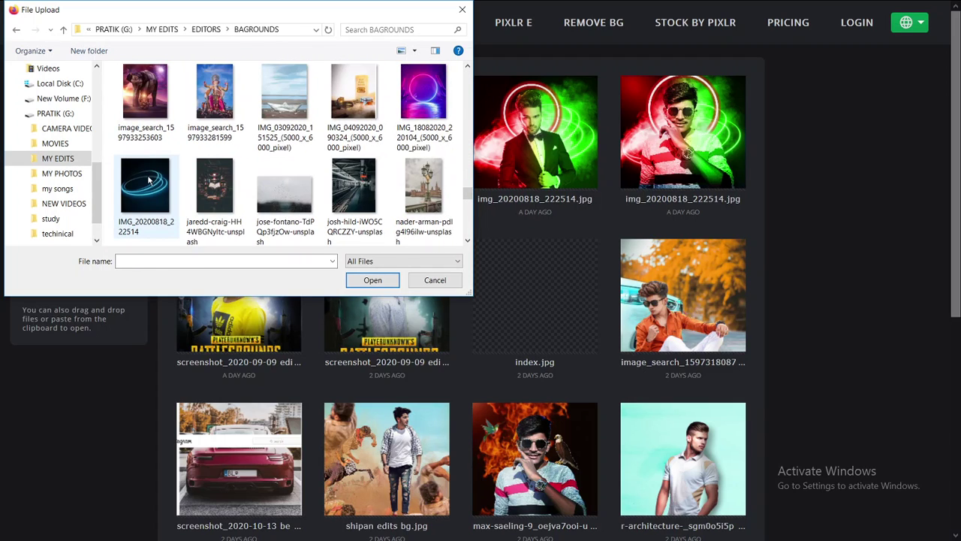
{"action": "left_click", "coordinate": [373, 281]}
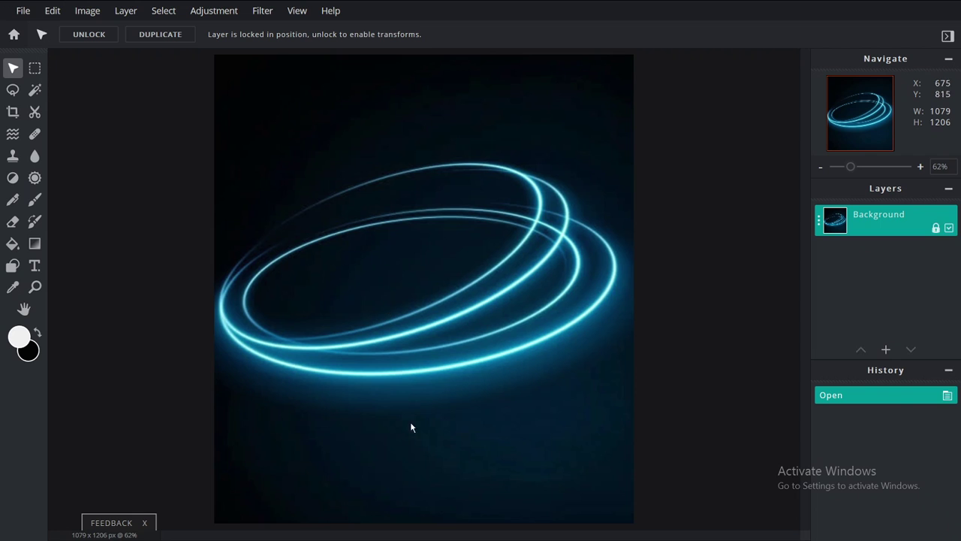
Step: Add the about2 picture from the Downloads folder as a new image layer over the background
{"action": "left_click", "coordinate": [887, 350]}
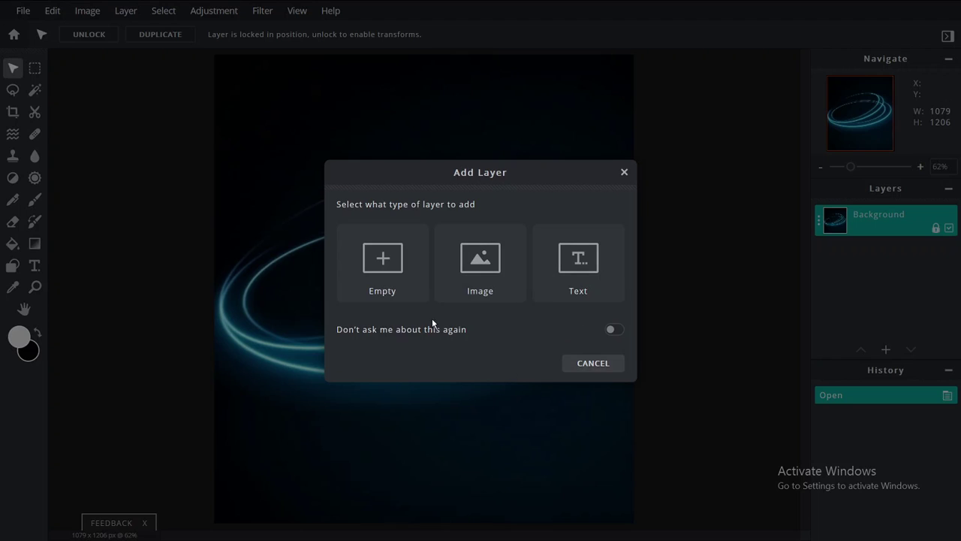
{"action": "left_click", "coordinate": [471, 284]}
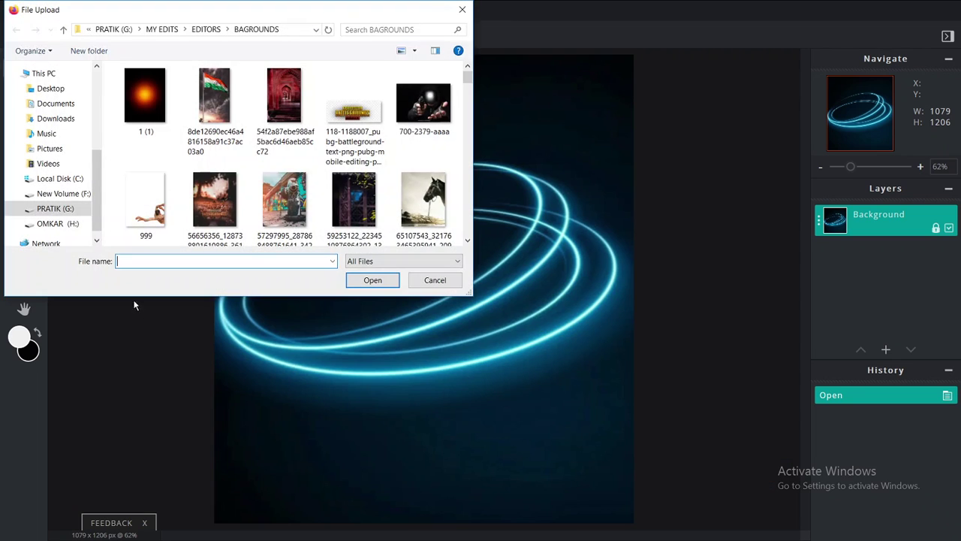
{"action": "left_click_drag", "start_coordinate": [466, 77], "coordinate": [461, 105]}
{"action": "left_click", "coordinate": [55, 118]}
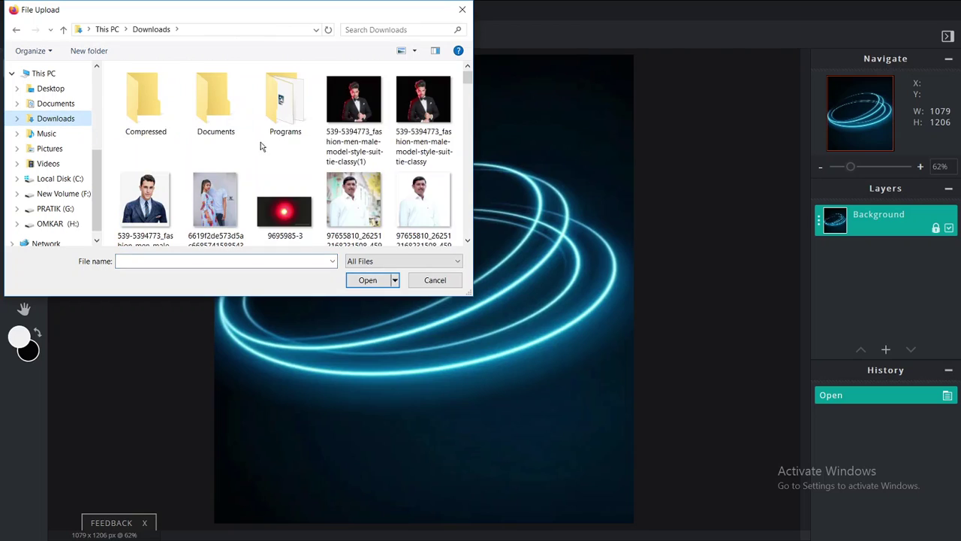
{"action": "scroll", "coordinate": [454, 99], "scroll_direction": "down", "scroll_amount": 5}
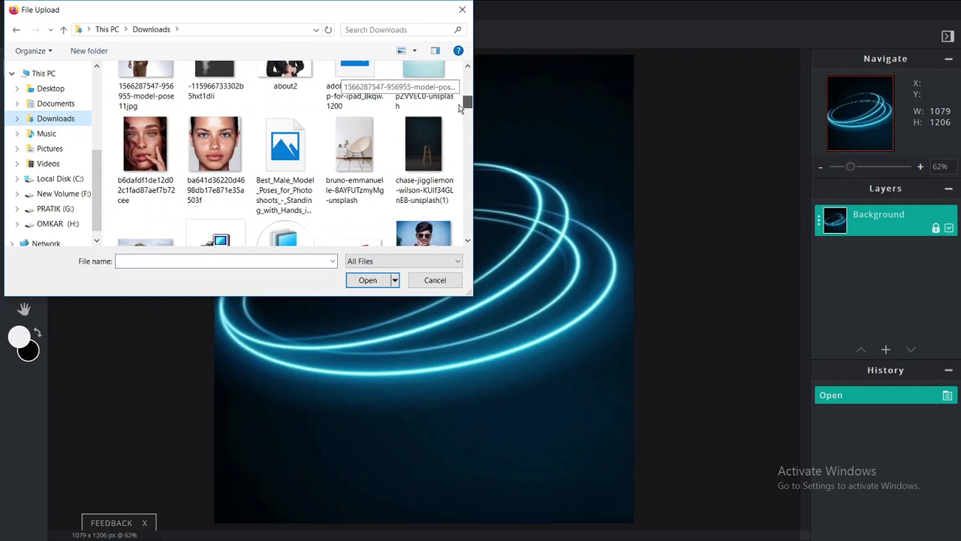
{"action": "scroll", "coordinate": [459, 105], "scroll_direction": "up", "scroll_amount": 1}
{"action": "left_click", "coordinate": [286, 136]}
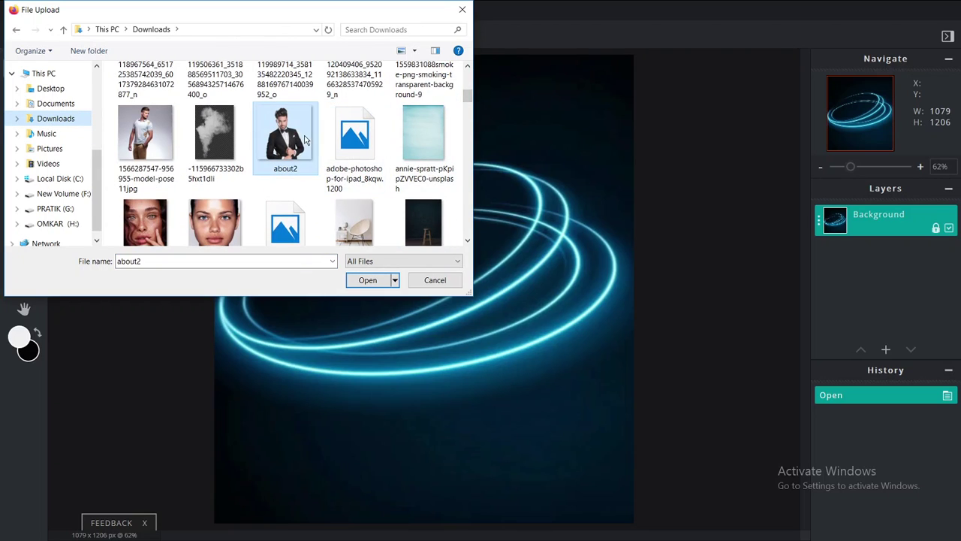
{"action": "left_click", "coordinate": [366, 280]}
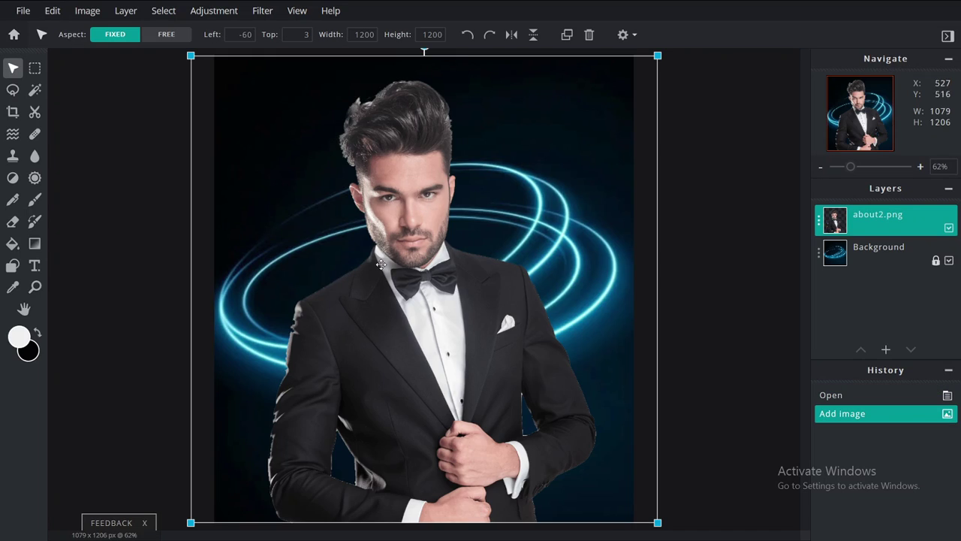
Step: Scale the about2.png layer down to about 872 x 872 px and centre it on the canvas
{"action": "left_click_drag", "start_coordinate": [414, 293], "coordinate": [522, 354]}
{"action": "left_click_drag", "start_coordinate": [353, 226], "coordinate": [409, 323]}
{"action": "left_click", "coordinate": [339, 119]}
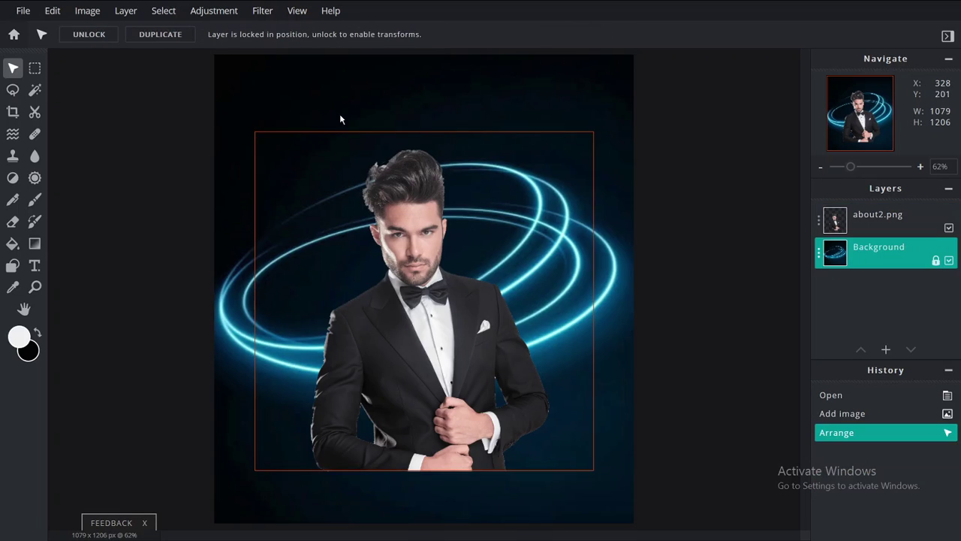
{"action": "mouse_move", "coordinate": [557, 356]}
{"action": "left_mouse_down"}
{"action": "mouse_move", "coordinate": [537, 338]}
{"action": "mouse_move", "coordinate": [552, 348]}
{"action": "left_mouse_up"}
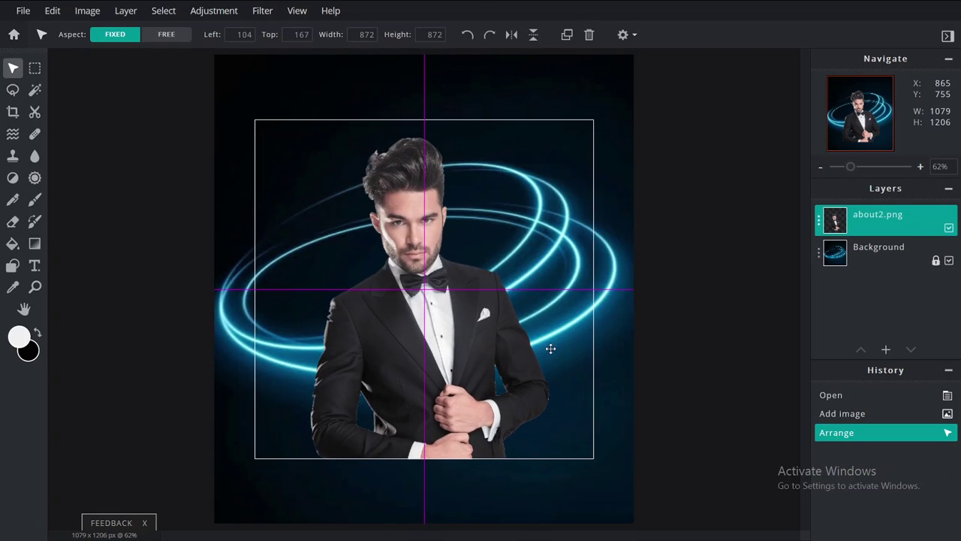
{"action": "left_click", "coordinate": [317, 289]}
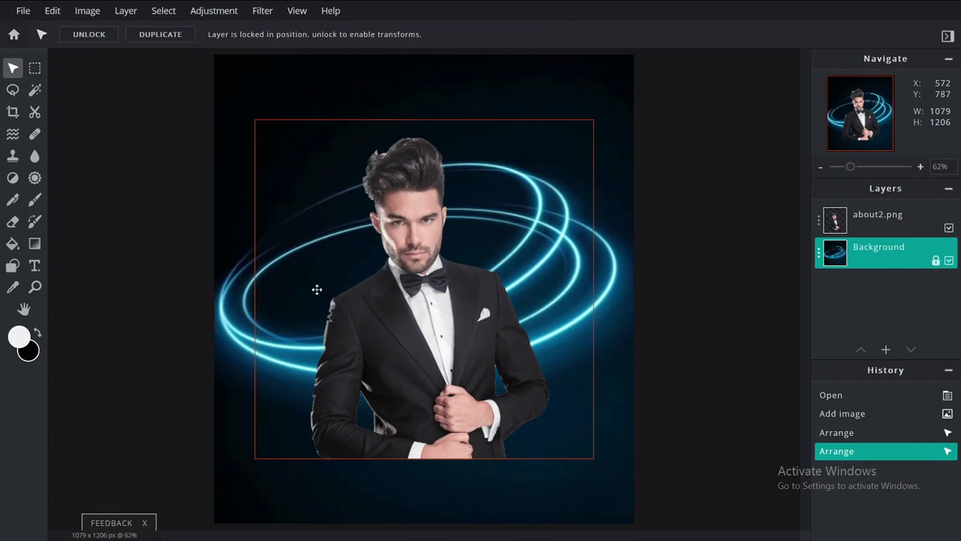
Step: Crop the canvas to about 1047 x 1035 px, ending at the lower edge of the man's cutout
{"action": "left_click", "coordinate": [13, 112]}
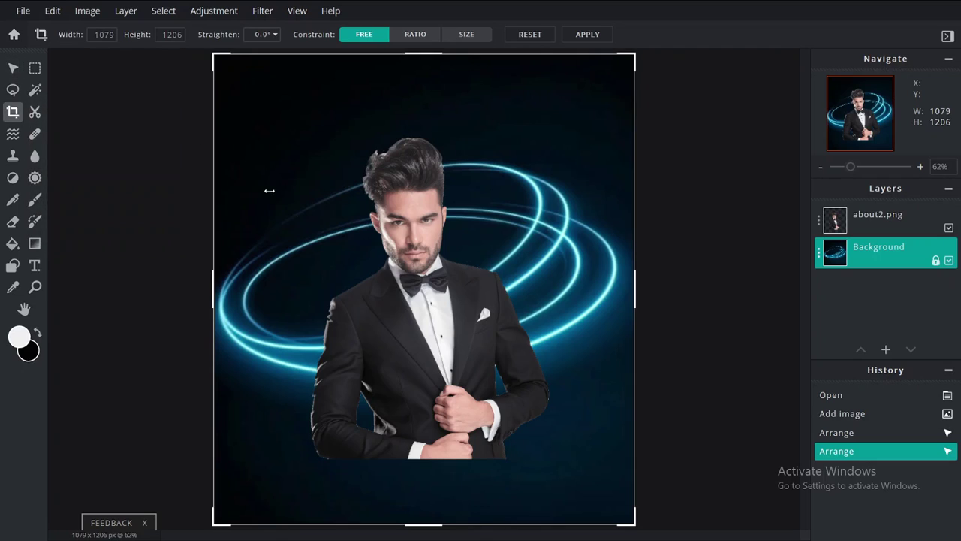
{"action": "left_click_drag", "start_coordinate": [628, 524], "coordinate": [627, 453]}
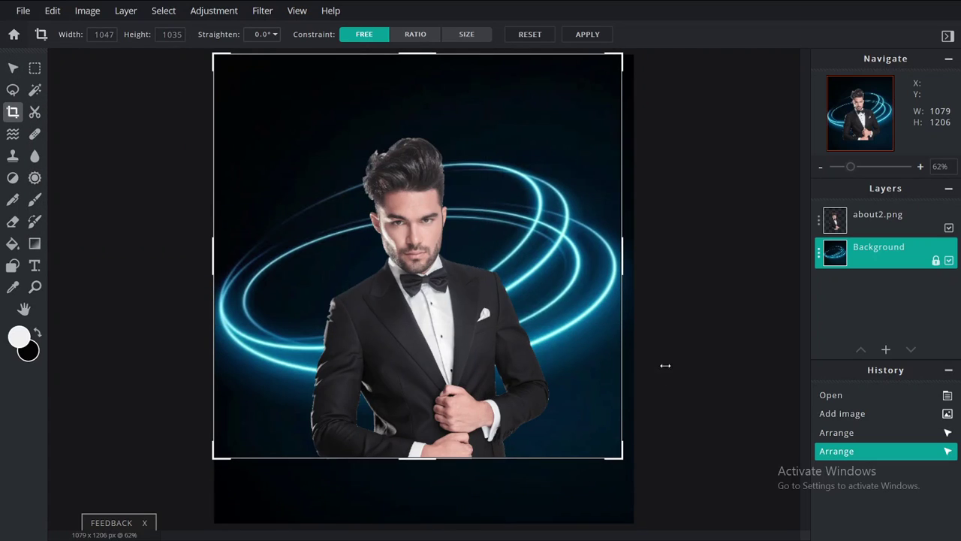
{"action": "left_click", "coordinate": [589, 35]}
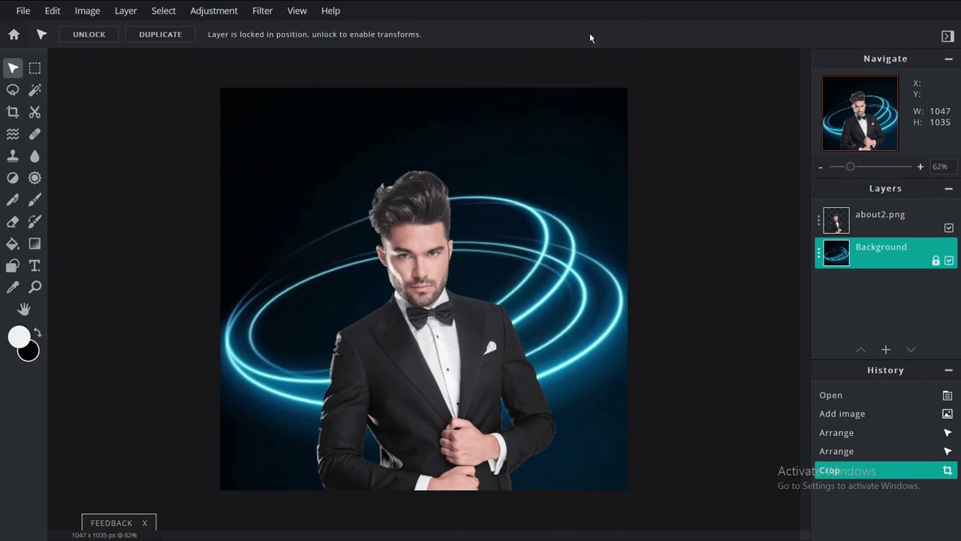
Step: Lock the about2.png layer and add an empty layer above it
{"action": "left_click", "coordinate": [826, 228]}
{"action": "left_click", "coordinate": [833, 222]}
{"action": "left_click", "coordinate": [789, 332]}
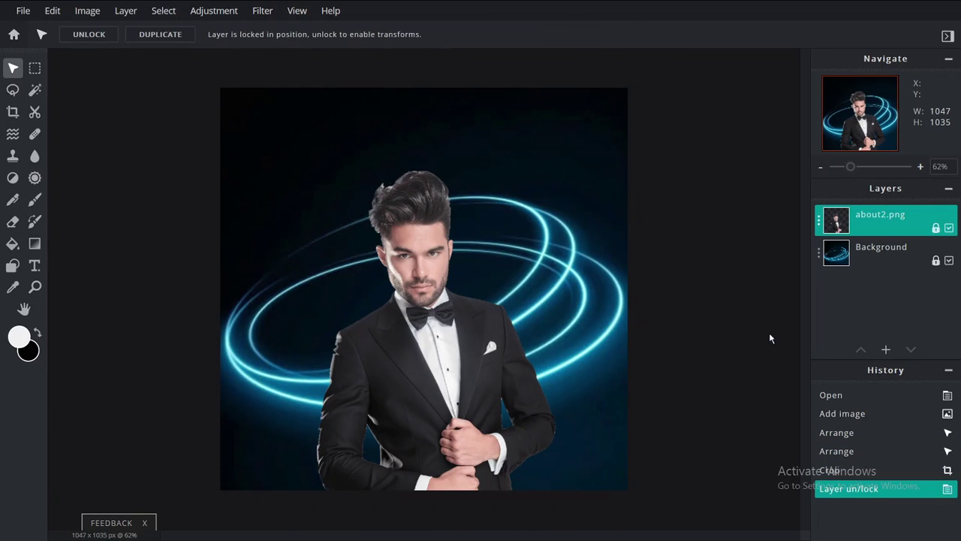
{"action": "left_click", "coordinate": [886, 350]}
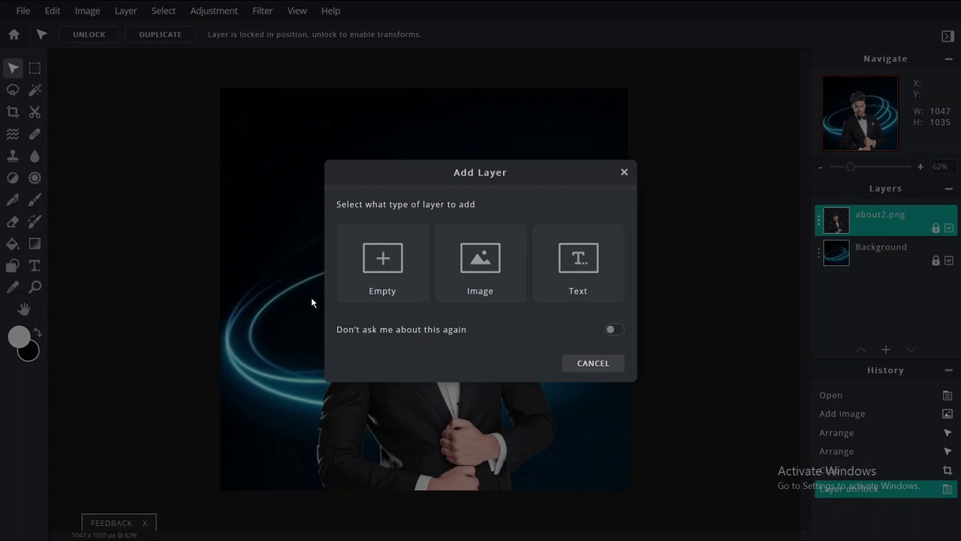
{"action": "left_click", "coordinate": [366, 265]}
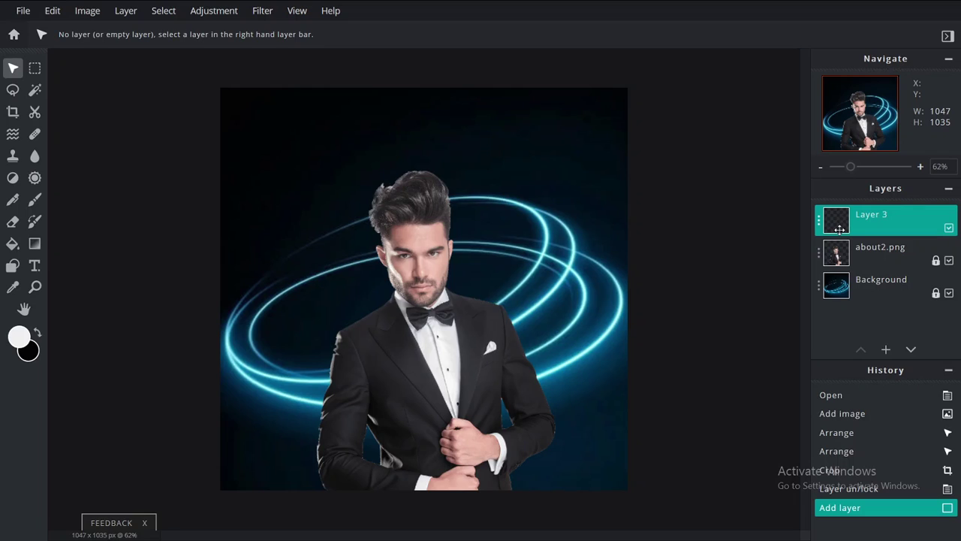
Step: Choose the black-to-red preset for the Gradient tool and set its black start stop to #FF0000
{"action": "left_click", "coordinate": [33, 244]}
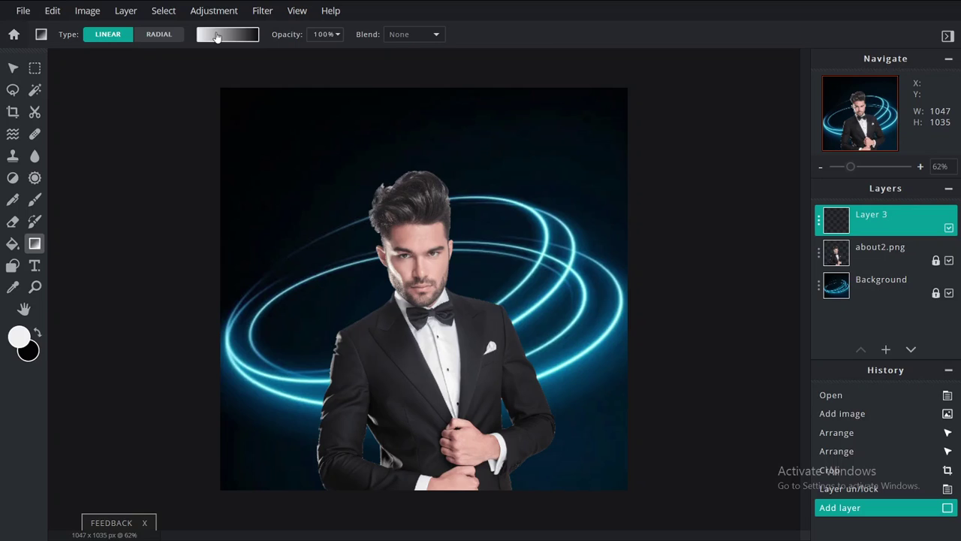
{"action": "left_click", "coordinate": [217, 38]}
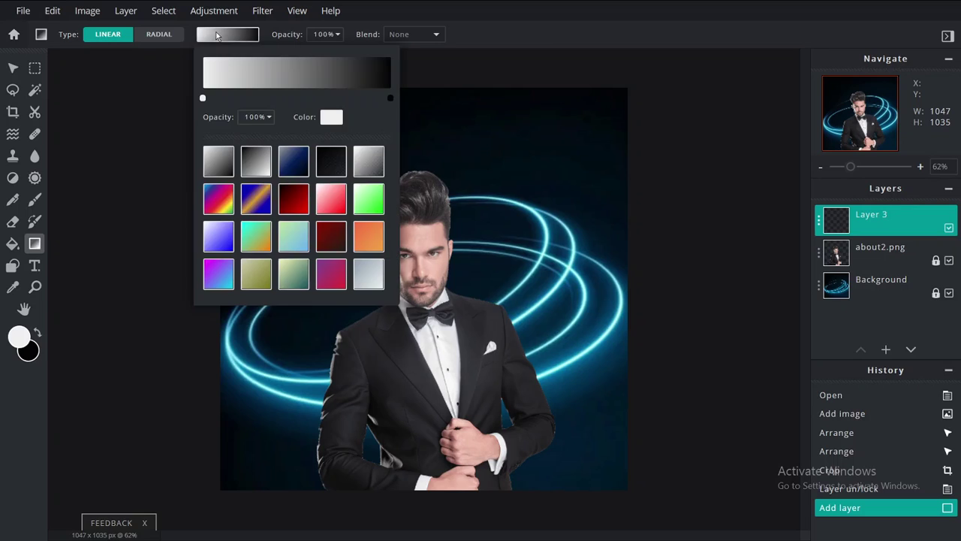
{"action": "left_click", "coordinate": [296, 205]}
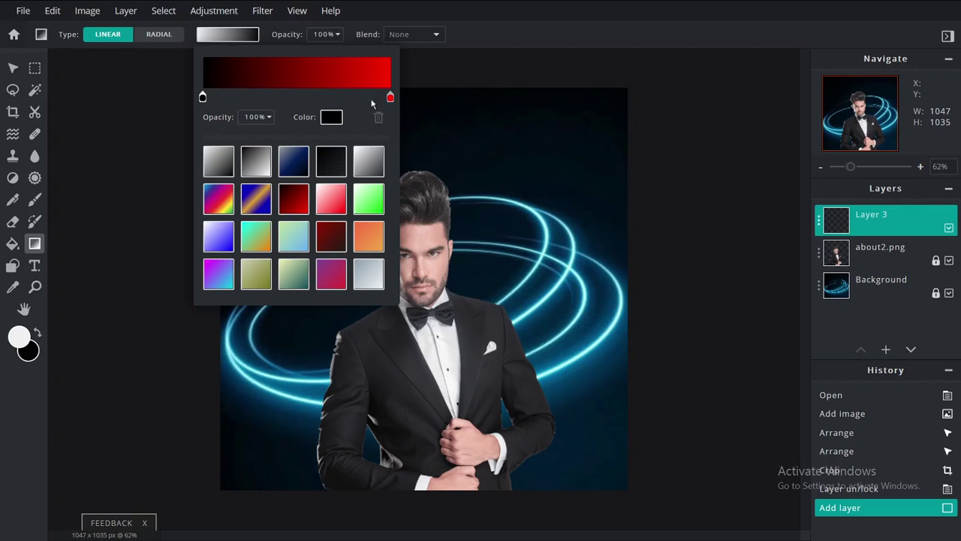
{"action": "left_click", "coordinate": [329, 122]}
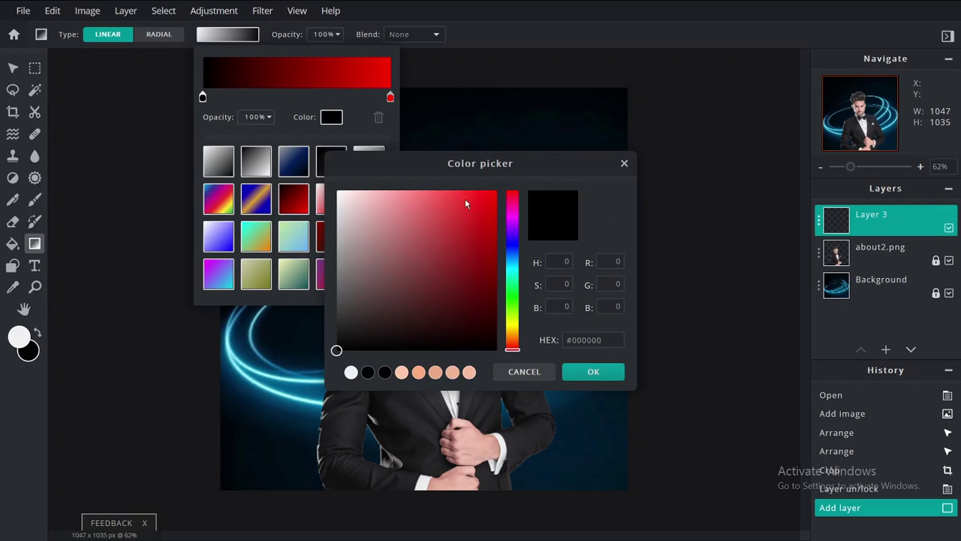
{"action": "left_click_drag", "start_coordinate": [466, 202], "coordinate": [497, 190]}
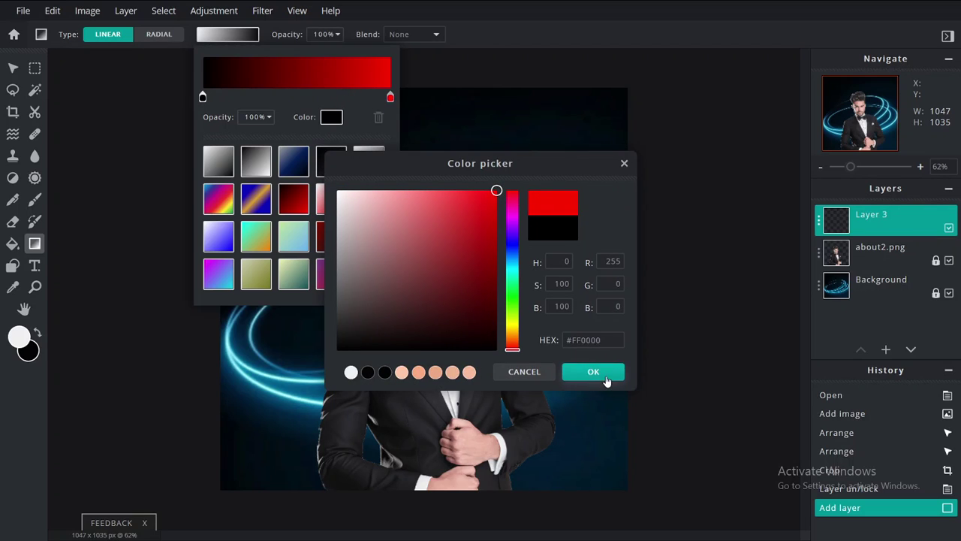
{"action": "left_click", "coordinate": [604, 377]}
Step: Change the gradient's end stop to the bright green #27FA43
{"action": "left_click", "coordinate": [391, 97]}
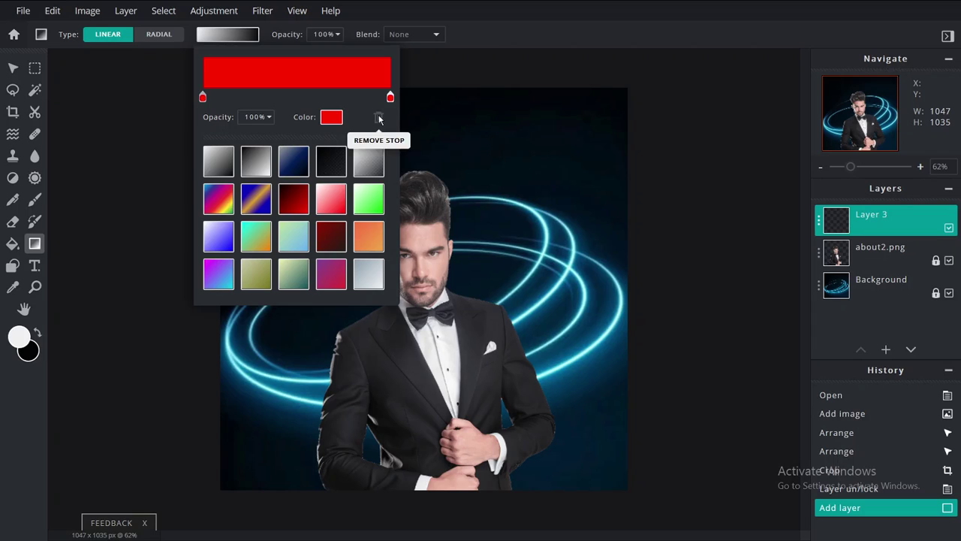
{"action": "left_click", "coordinate": [332, 117]}
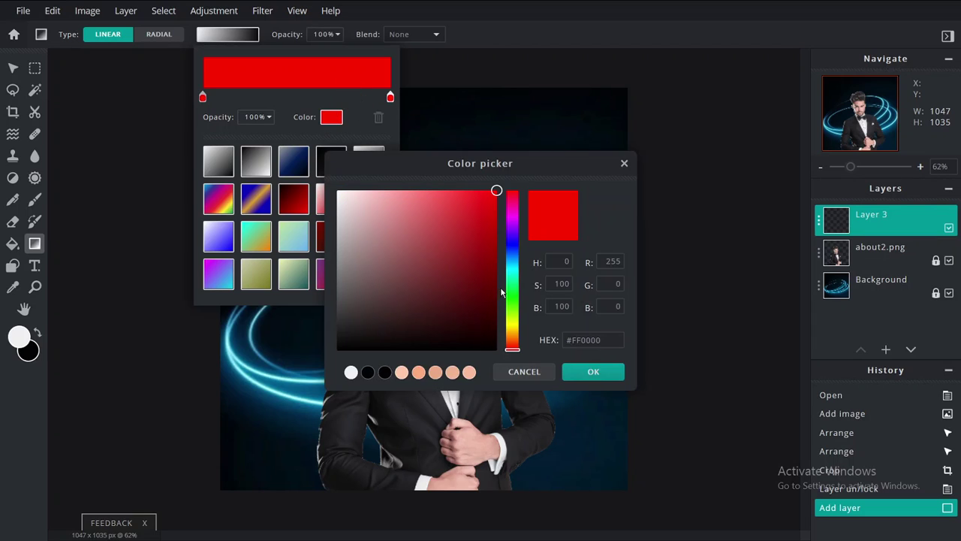
{"action": "left_click_drag", "start_coordinate": [512, 350], "coordinate": [511, 299]}
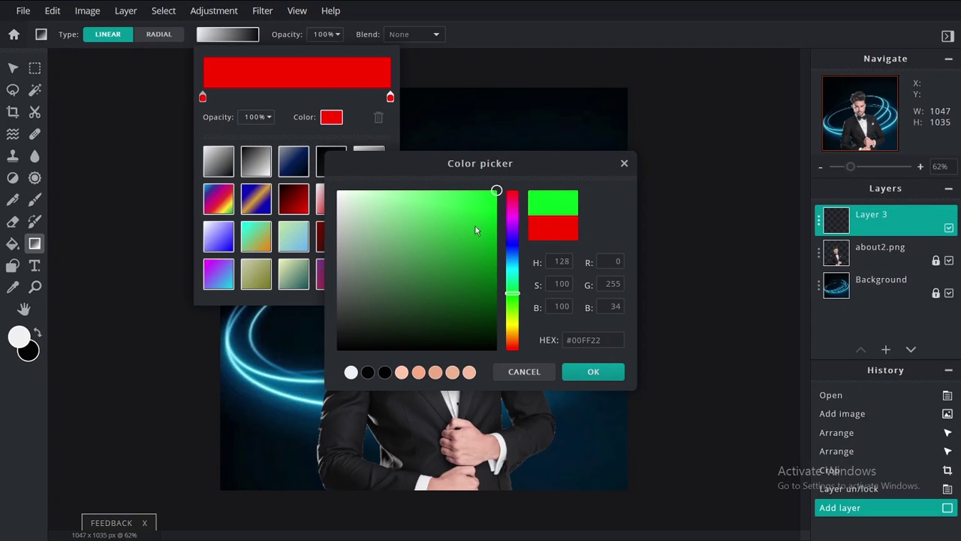
{"action": "mouse_move", "coordinate": [474, 190]}
{"action": "left_mouse_down"}
{"action": "mouse_move", "coordinate": [482, 196]}
{"action": "mouse_move", "coordinate": [472, 193]}
{"action": "left_mouse_up"}
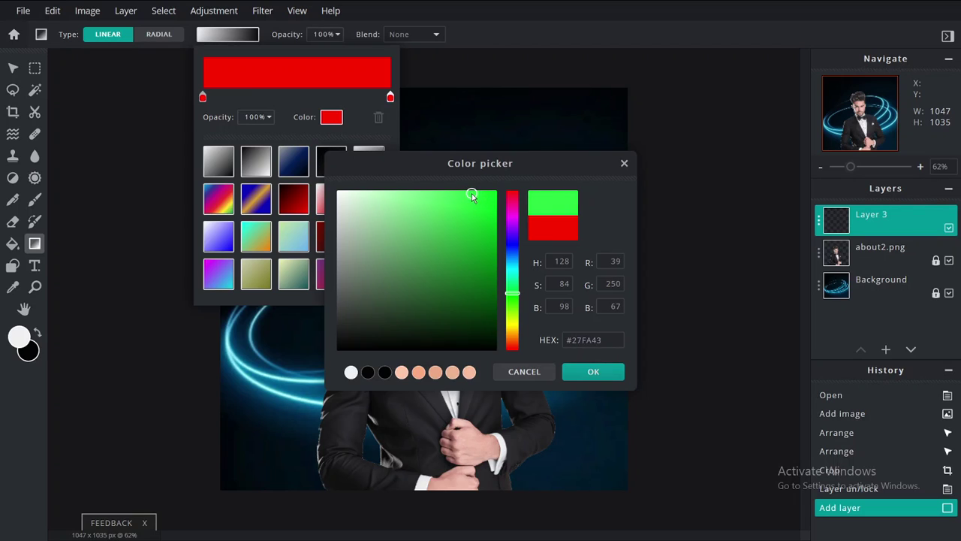
{"action": "left_click", "coordinate": [585, 370]}
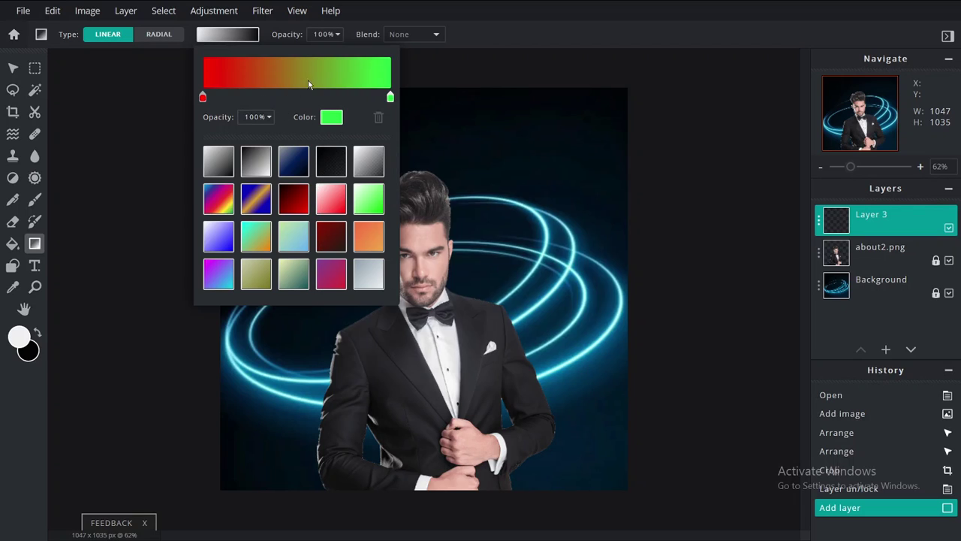
Step: Add an extra green stop at the gradient's green end and move the red stop inward about one sixth of the gradient's length
{"action": "left_click", "coordinate": [235, 97]}
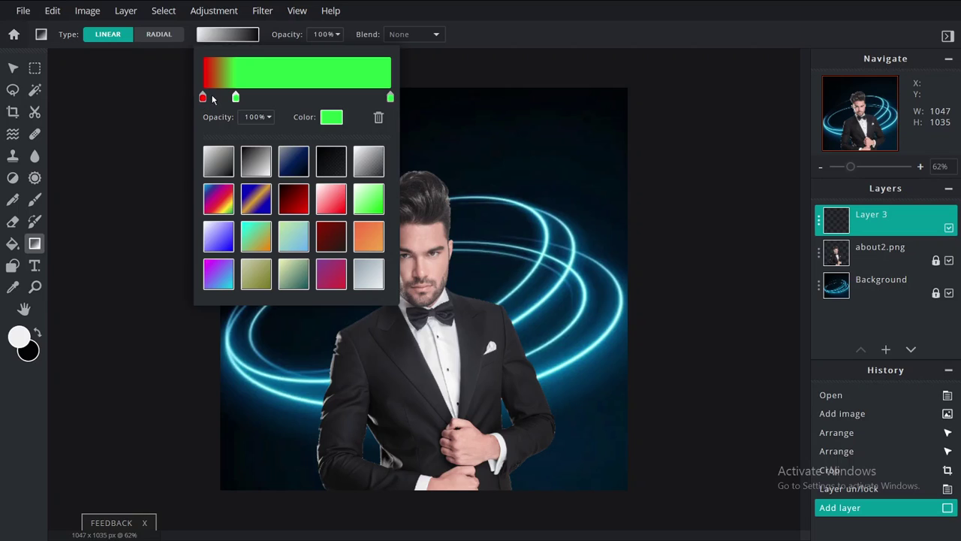
{"action": "left_click_drag", "start_coordinate": [244, 97], "coordinate": [411, 108]}
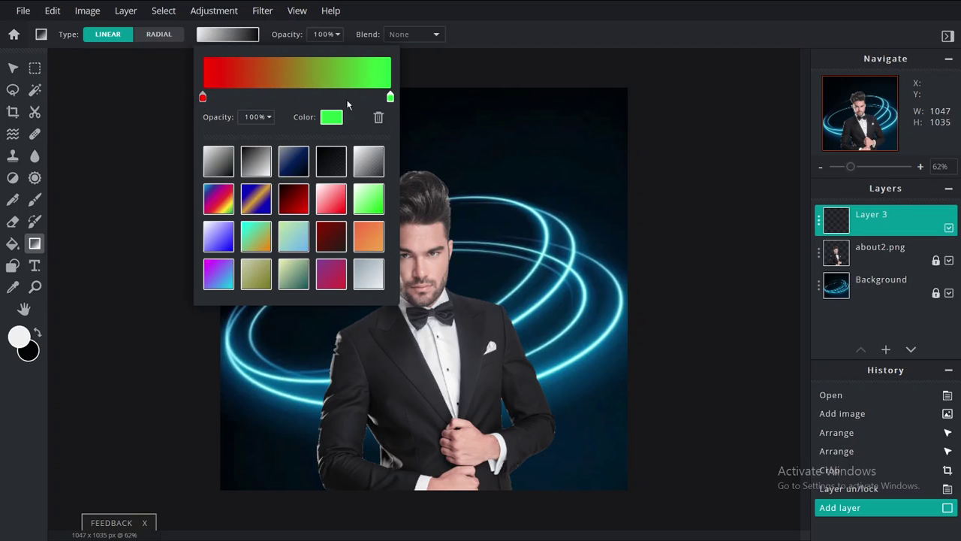
{"action": "left_click_drag", "start_coordinate": [203, 100], "coordinate": [246, 100]}
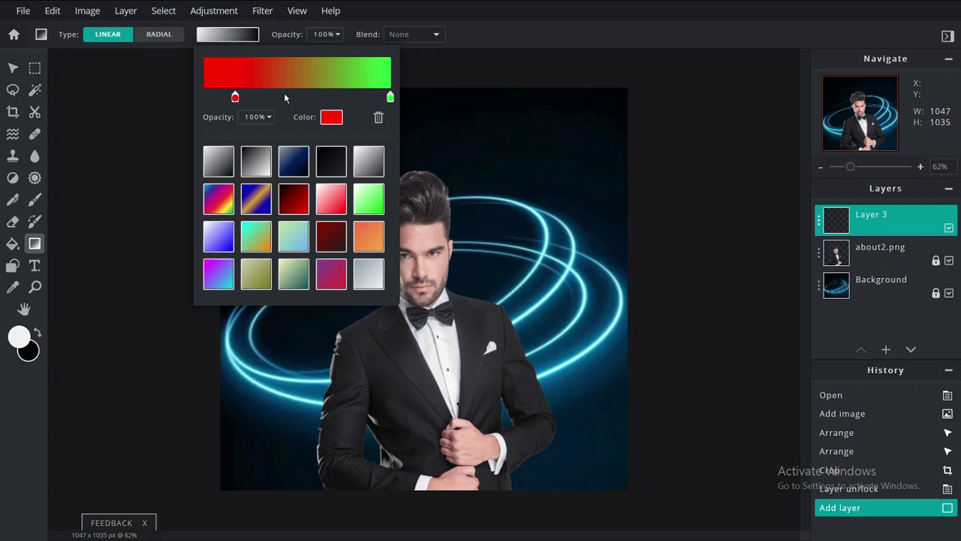
Step: Fill the empty top layer with the linear red-to-green gradient, running from the canvas's left edge to its right edge
{"action": "left_click", "coordinate": [483, 152]}
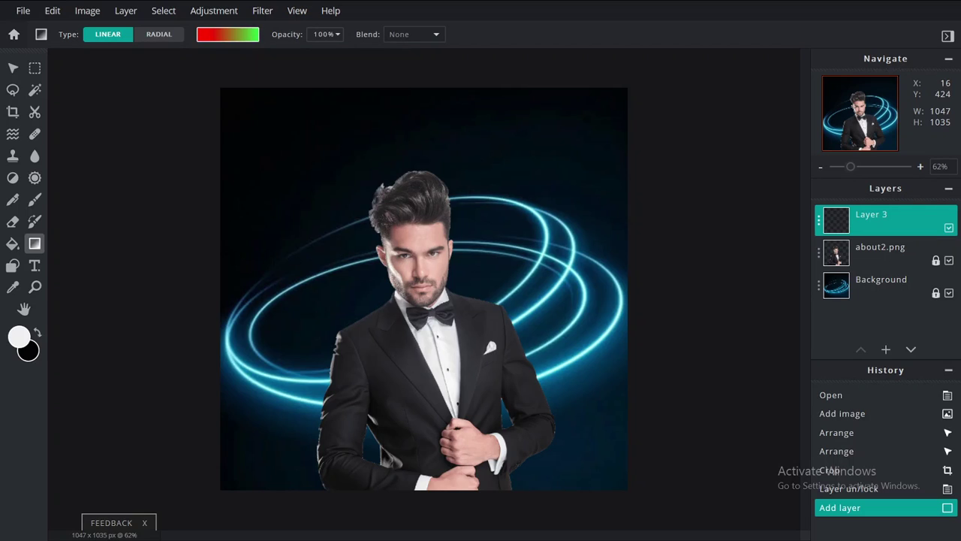
{"action": "left_click_drag", "start_coordinate": [226, 252], "coordinate": [622, 243]}
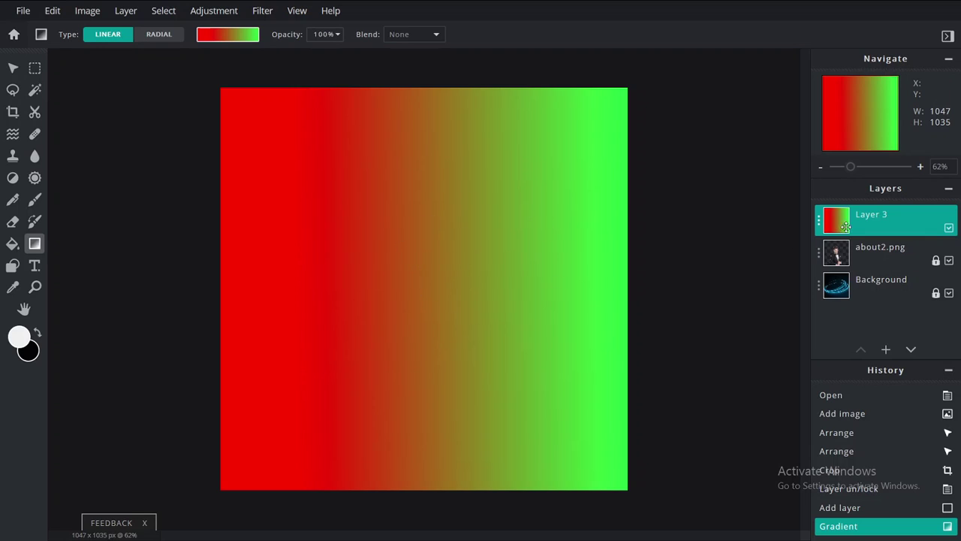
{"action": "left_click", "coordinate": [886, 350]}
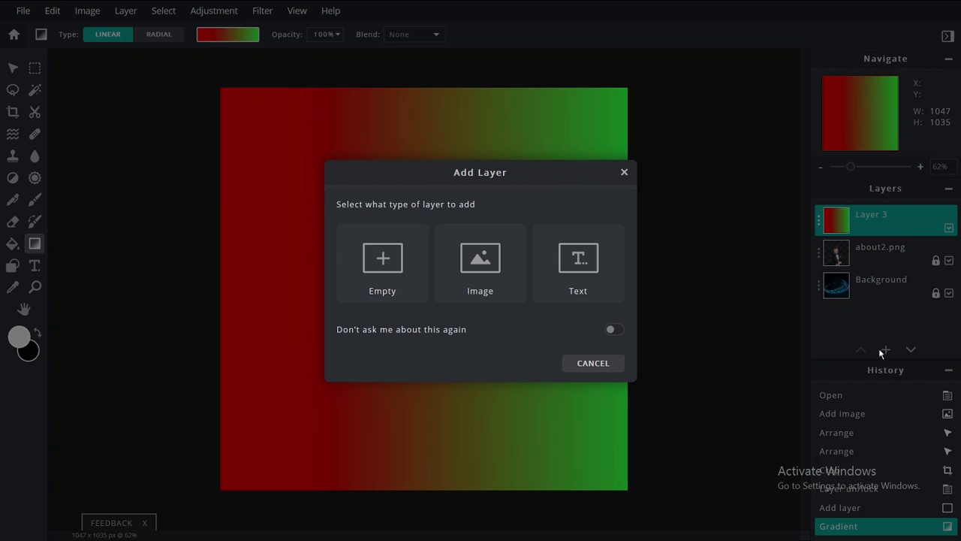
{"action": "left_click", "coordinate": [504, 275]}
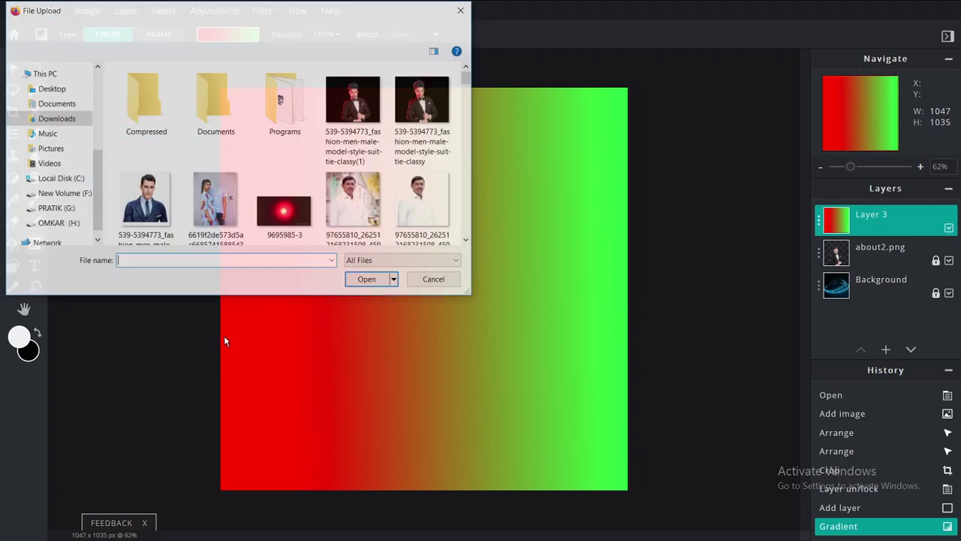
{"action": "mouse_move", "coordinate": [468, 78]}
{"action": "left_mouse_down"}
{"action": "mouse_move", "coordinate": [466, 124]}
{"action": "mouse_move", "coordinate": [466, 88]}
{"action": "left_mouse_up"}
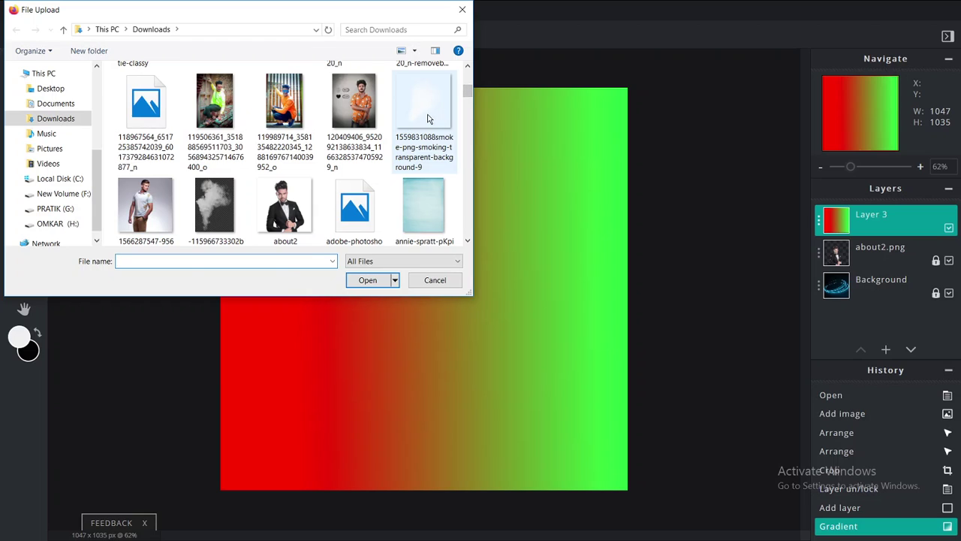
{"action": "left_click", "coordinate": [442, 106]}
{"action": "left_click", "coordinate": [372, 282]}
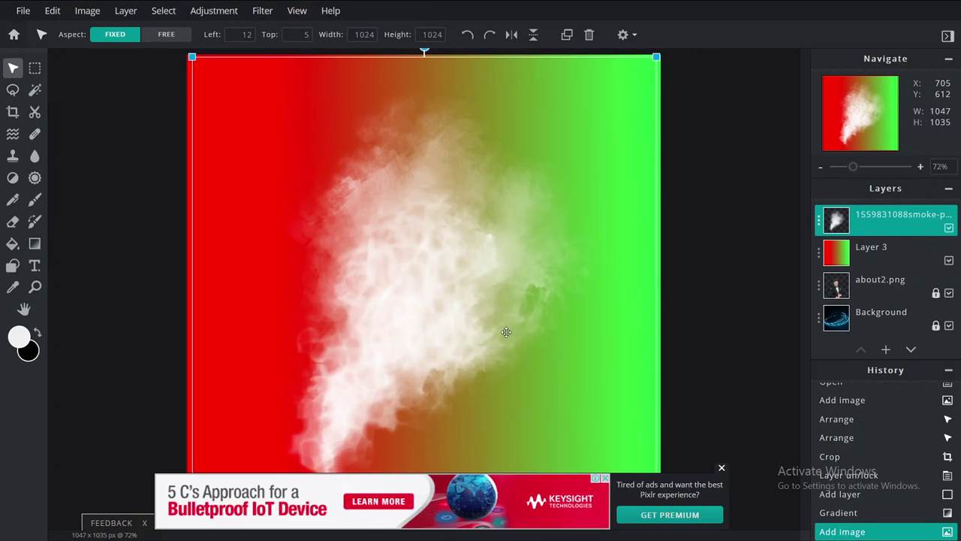
Step: Hide the gradient layer, enlarge the smoke image to 1119 px square and lower it over the man's torso
{"action": "left_click", "coordinate": [948, 259]}
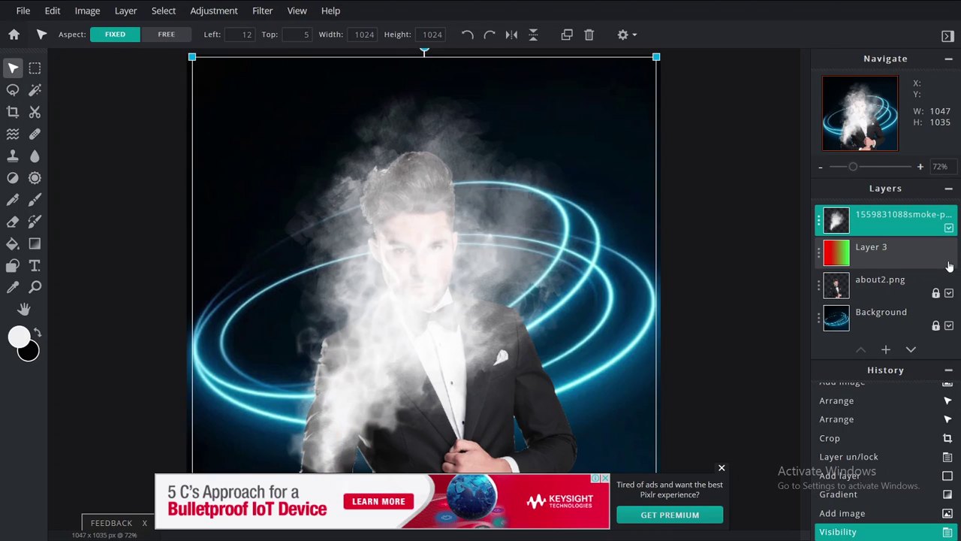
{"action": "left_click_drag", "start_coordinate": [532, 281], "coordinate": [538, 248]}
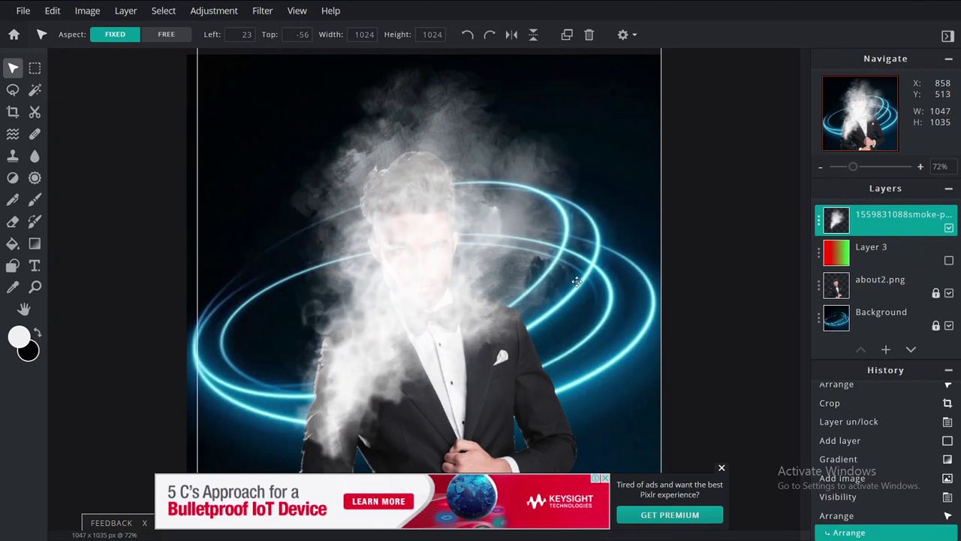
{"action": "left_click", "coordinate": [723, 469]}
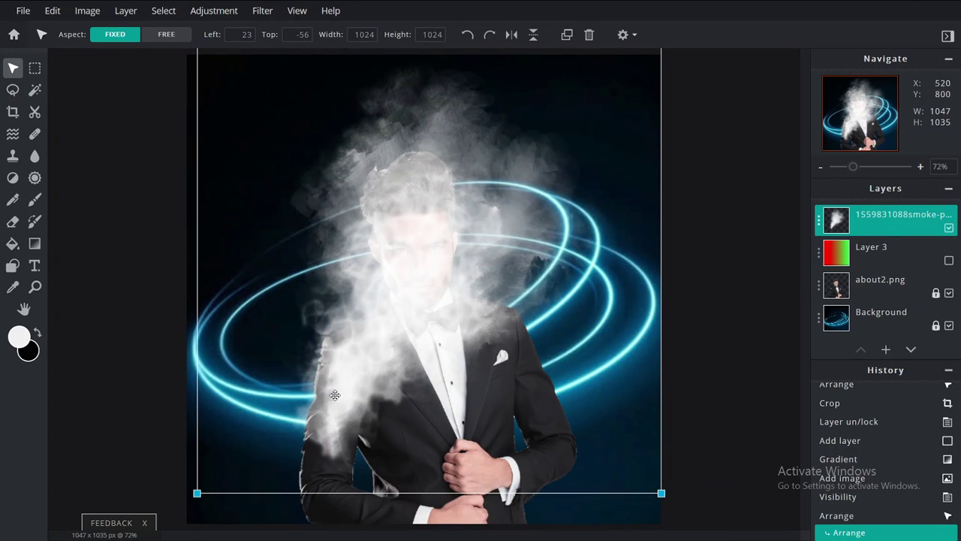
{"action": "left_click_drag", "start_coordinate": [193, 491], "coordinate": [154, 535]}
{"action": "left_click_drag", "start_coordinate": [383, 158], "coordinate": [390, 264]}
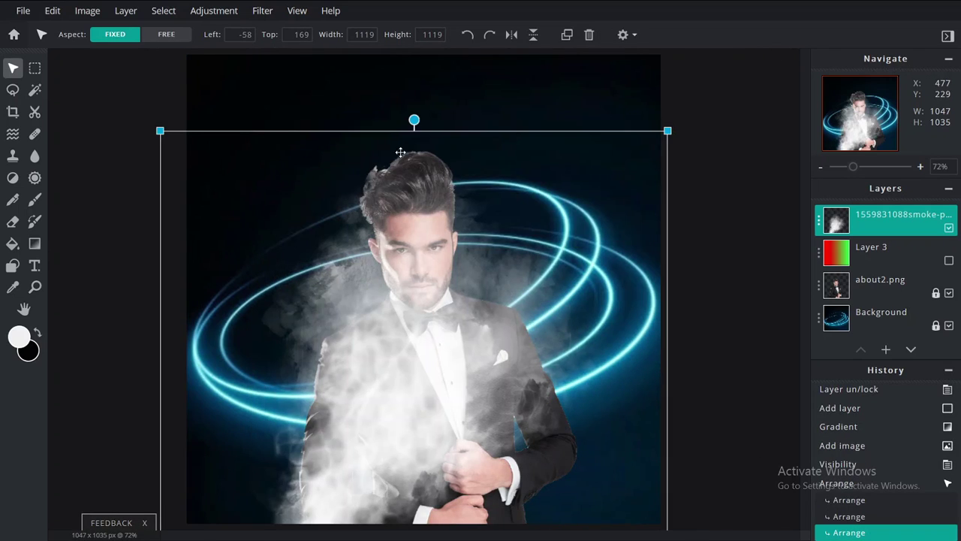
Step: Rotate the smoke about 30° clockwise, enlarge it to 1218 px square and place it around the man's head and chest
{"action": "left_click_drag", "start_coordinate": [415, 121], "coordinate": [600, 170]}
{"action": "left_click_drag", "start_coordinate": [460, 529], "coordinate": [428, 255]}
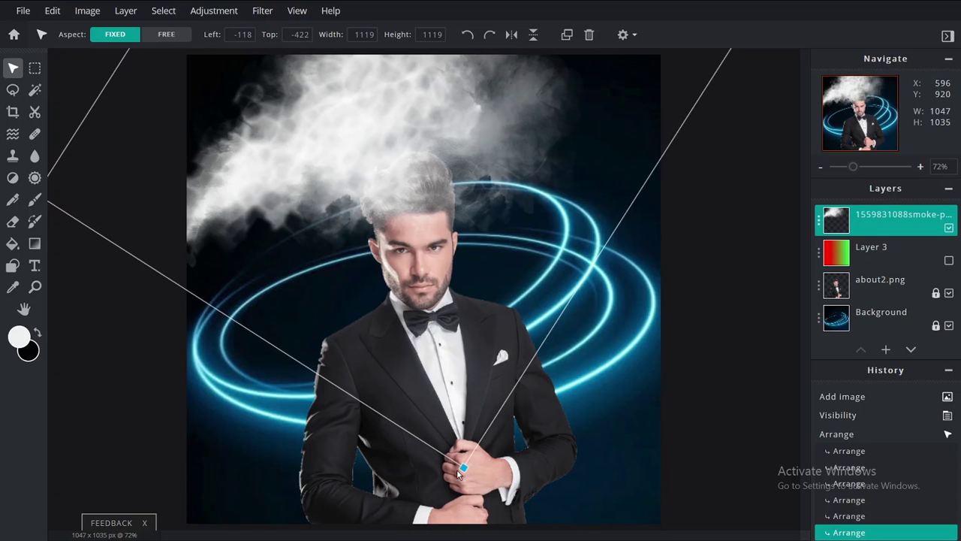
{"action": "left_click_drag", "start_coordinate": [464, 468], "coordinate": [476, 521]}
{"action": "left_click_drag", "start_coordinate": [420, 218], "coordinate": [458, 369]}
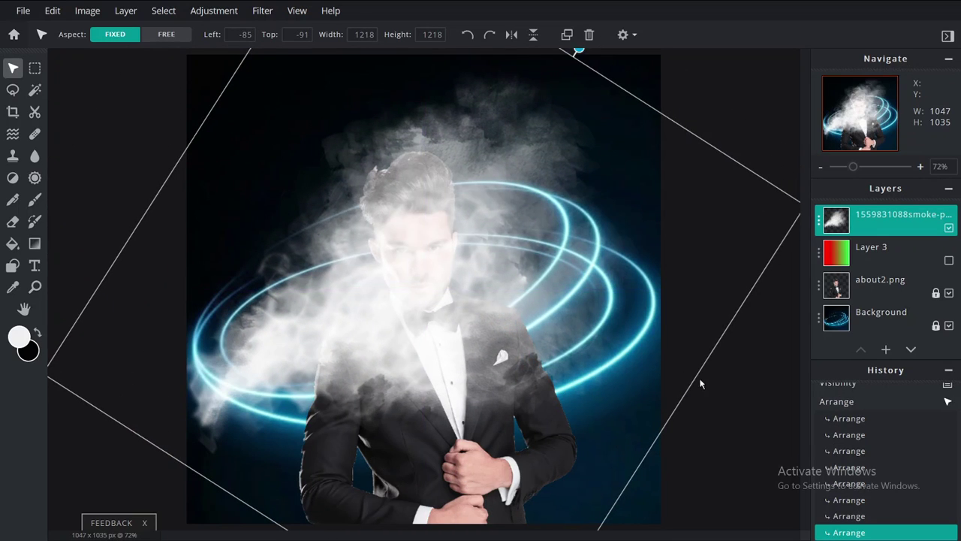
Step: Unlock the about2.png layer and move the smoke layer beneath it, directly above the Background
{"action": "left_click_drag", "start_coordinate": [855, 229], "coordinate": [854, 297]}
{"action": "left_click", "coordinate": [845, 291]}
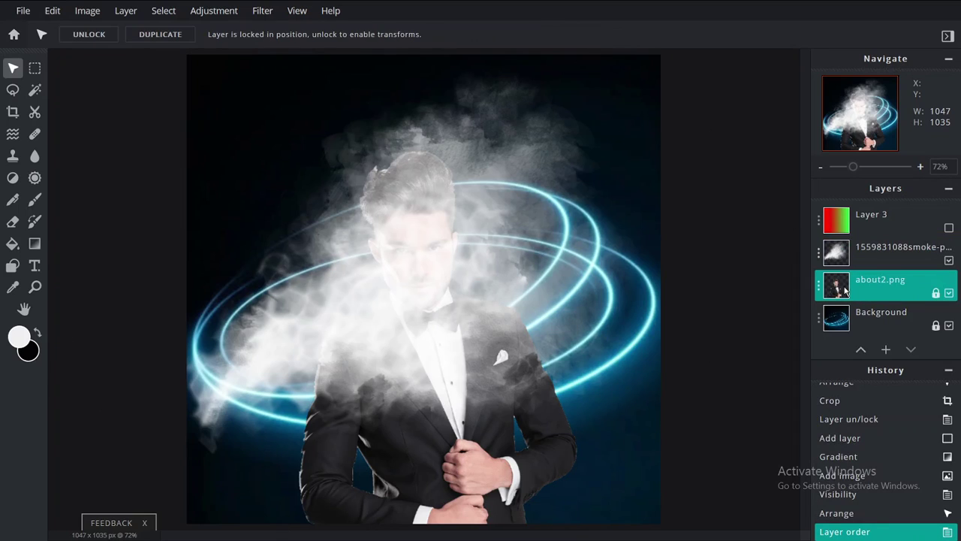
{"action": "left_click", "coordinate": [846, 292]}
{"action": "left_click", "coordinate": [734, 327]}
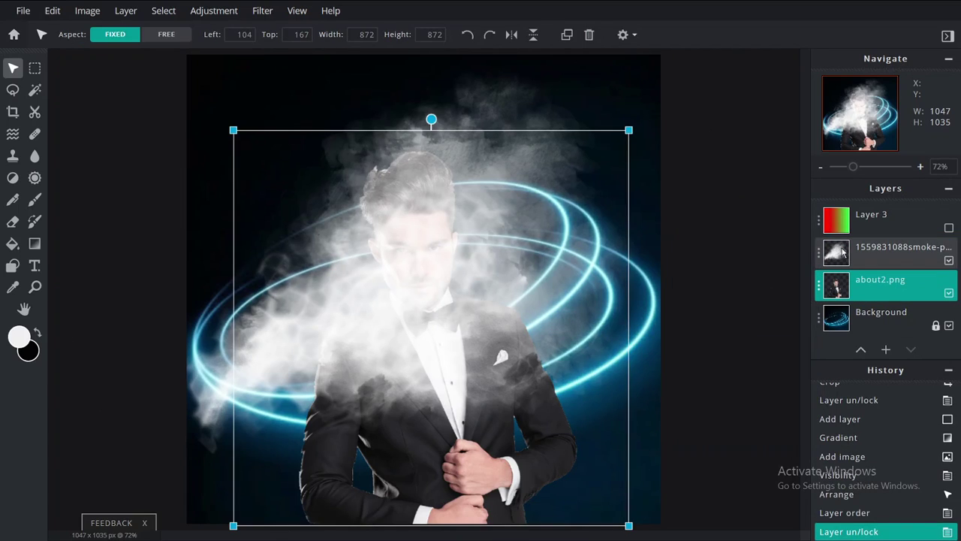
{"action": "left_click_drag", "start_coordinate": [844, 253], "coordinate": [843, 297]}
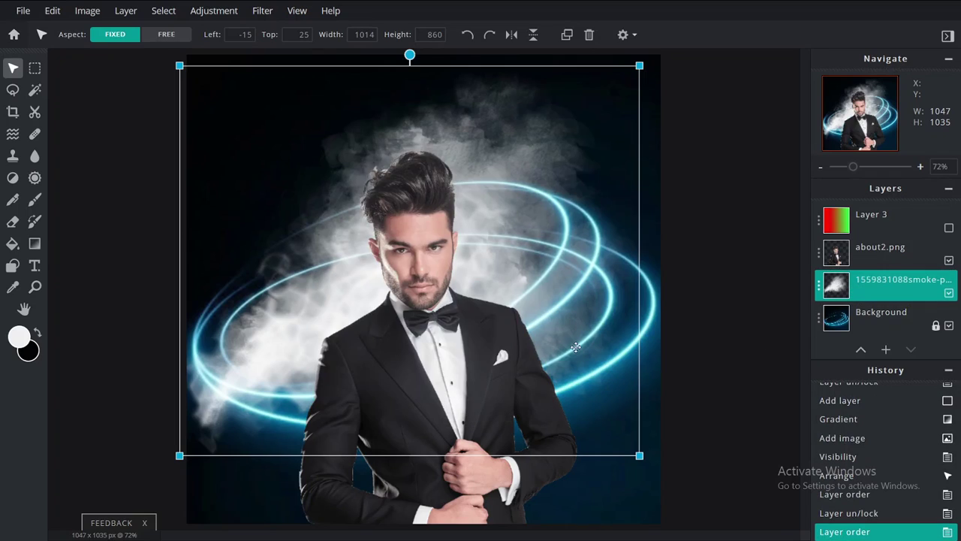
Step: Make the gradient layer visible again and set its blend mode to Color
{"action": "left_click", "coordinate": [948, 228]}
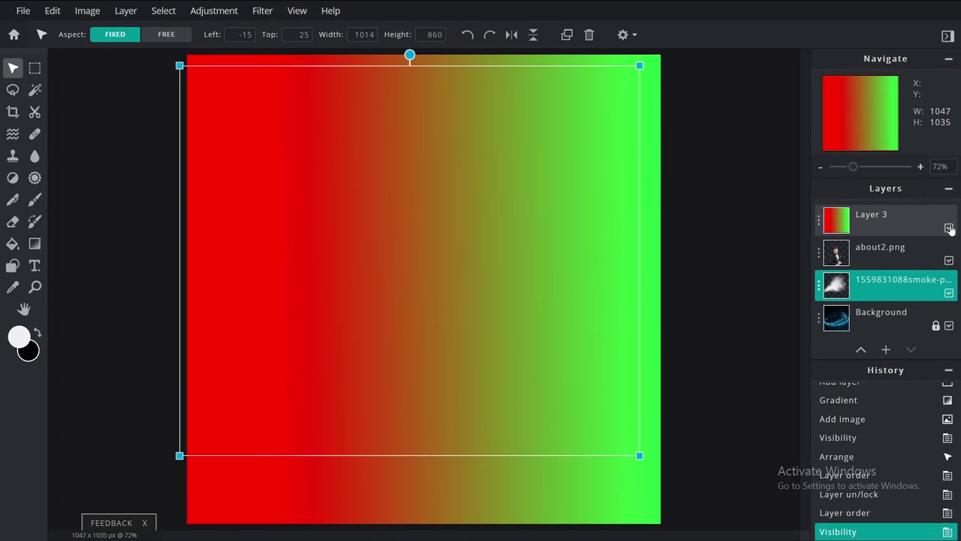
{"action": "left_click", "coordinate": [868, 214]}
{"action": "left_click", "coordinate": [861, 217]}
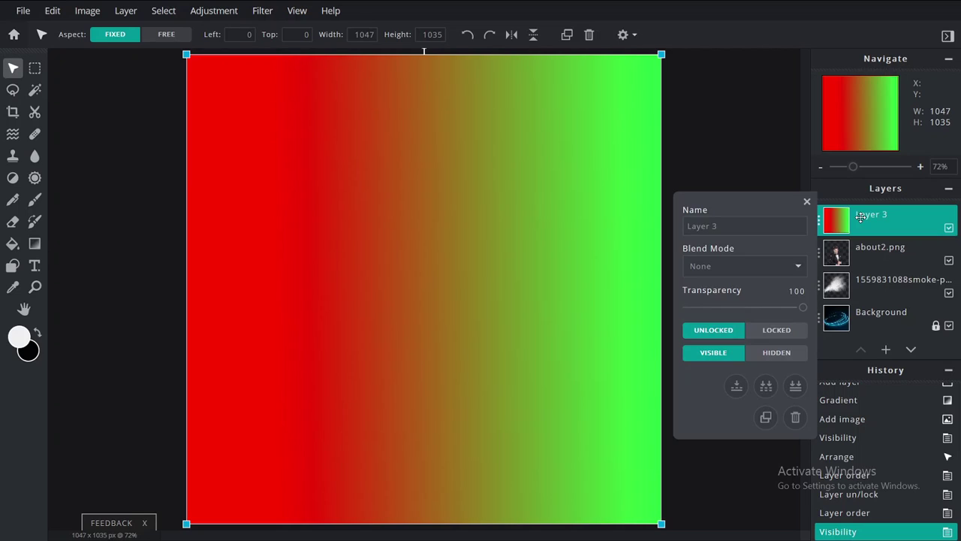
{"action": "left_click", "coordinate": [776, 270]}
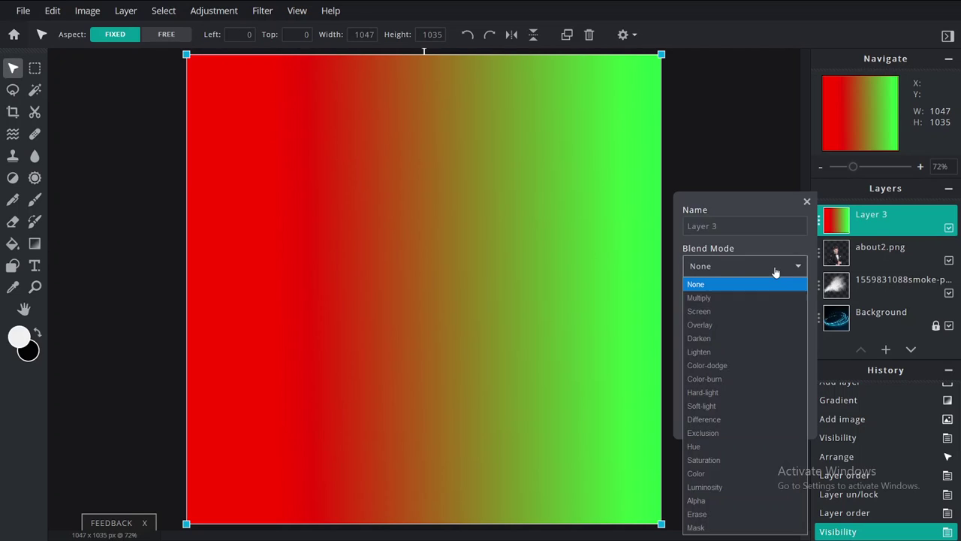
{"action": "left_click", "coordinate": [720, 474]}
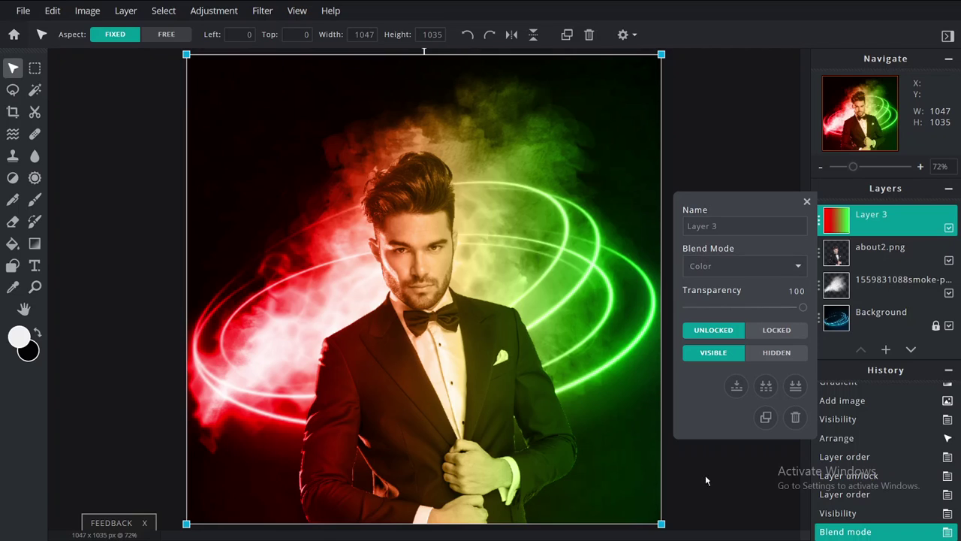
{"action": "left_click", "coordinate": [807, 201]}
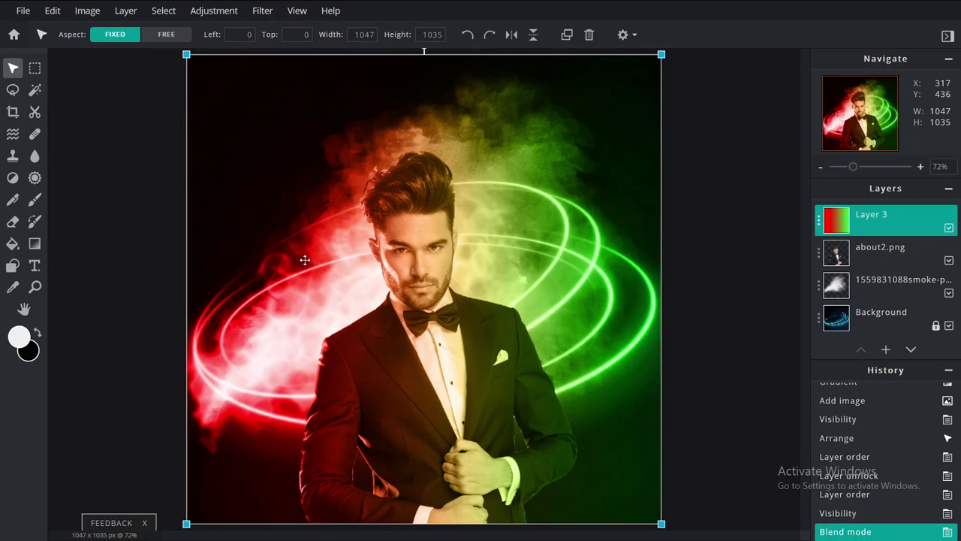
Step: Try to shift the gradient layer sideways over the image
{"action": "left_click", "coordinate": [682, 239]}
{"action": "left_click", "coordinate": [871, 218]}
{"action": "left_click_drag", "start_coordinate": [341, 233], "coordinate": [239, 235]}
{"action": "left_click", "coordinate": [682, 215]}
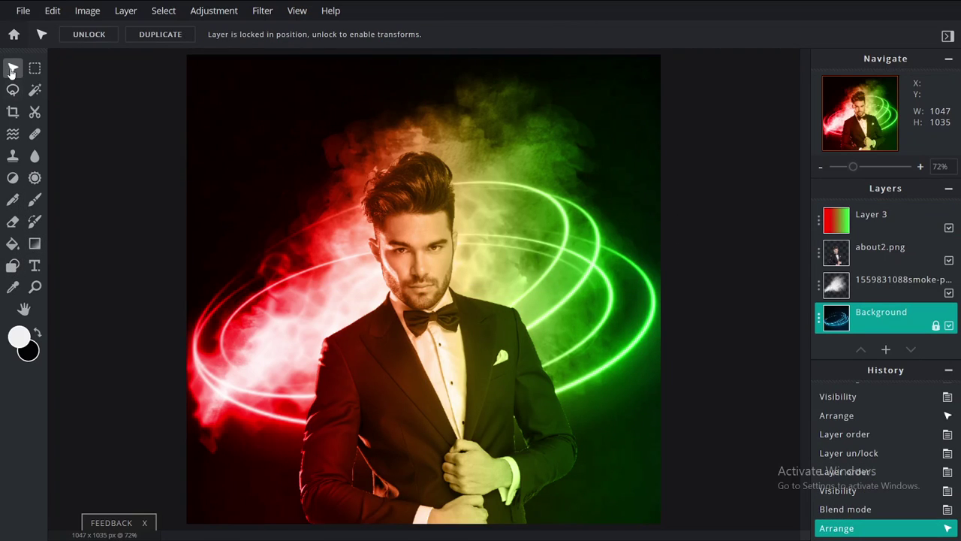
{"action": "mouse_move", "coordinate": [266, 225]}
{"action": "left_mouse_down"}
{"action": "mouse_move", "coordinate": [333, 223]}
{"action": "mouse_move", "coordinate": [268, 219]}
{"action": "mouse_move", "coordinate": [265, 227]}
{"action": "mouse_move", "coordinate": [275, 227]}
{"action": "left_mouse_up"}
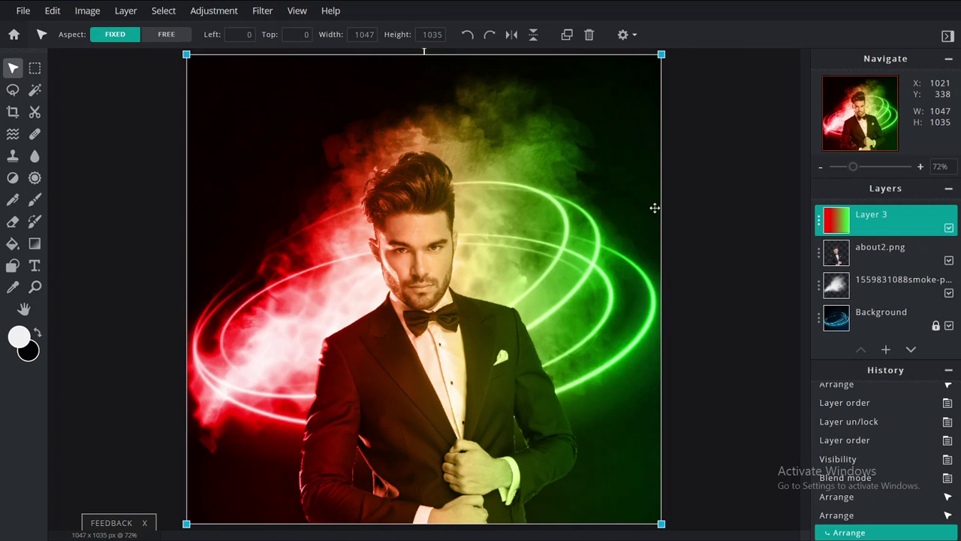
Step: With the Background layer selected, set the Cutout tool to a removing brush of 634 px with 50% softness
{"action": "left_click", "coordinate": [625, 247]}
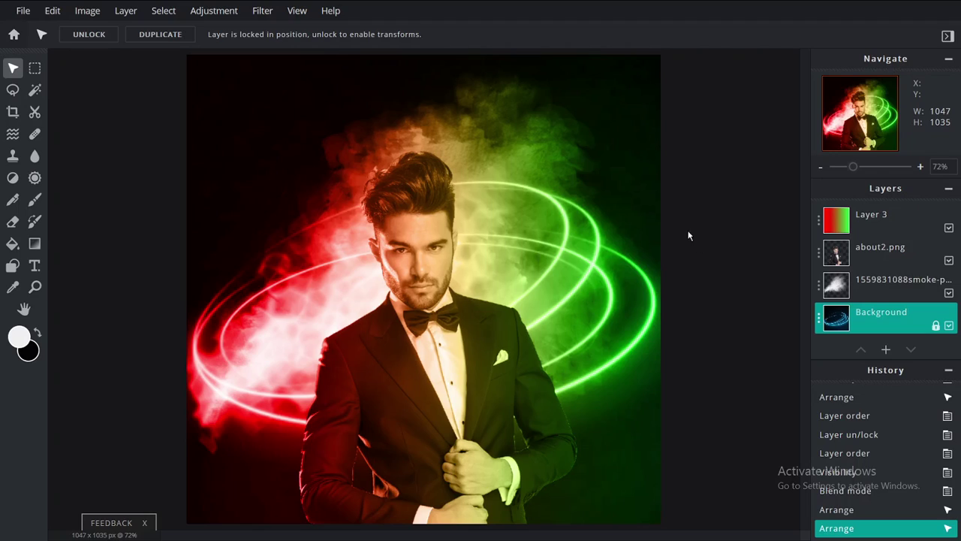
{"action": "left_click", "coordinate": [886, 351]}
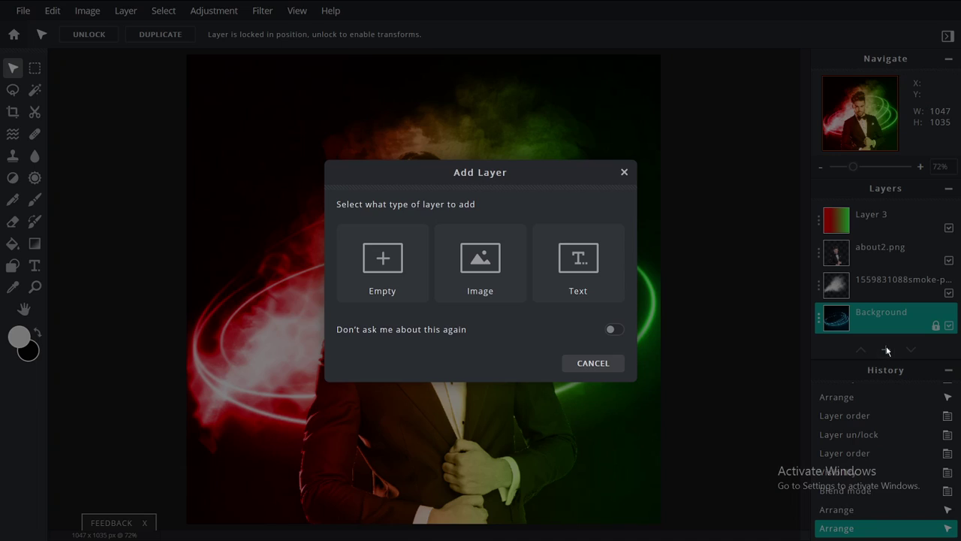
{"action": "left_click", "coordinate": [625, 173]}
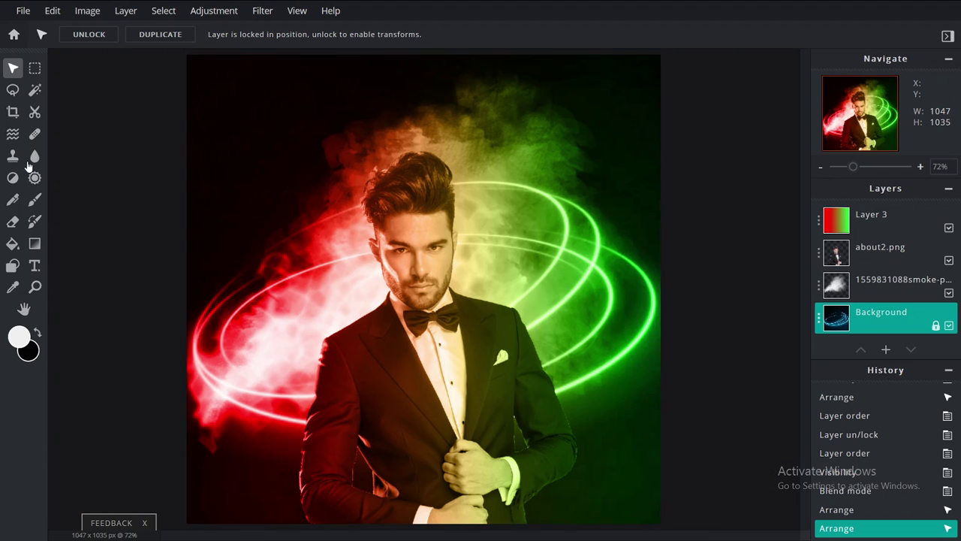
{"action": "left_click", "coordinate": [35, 113]}
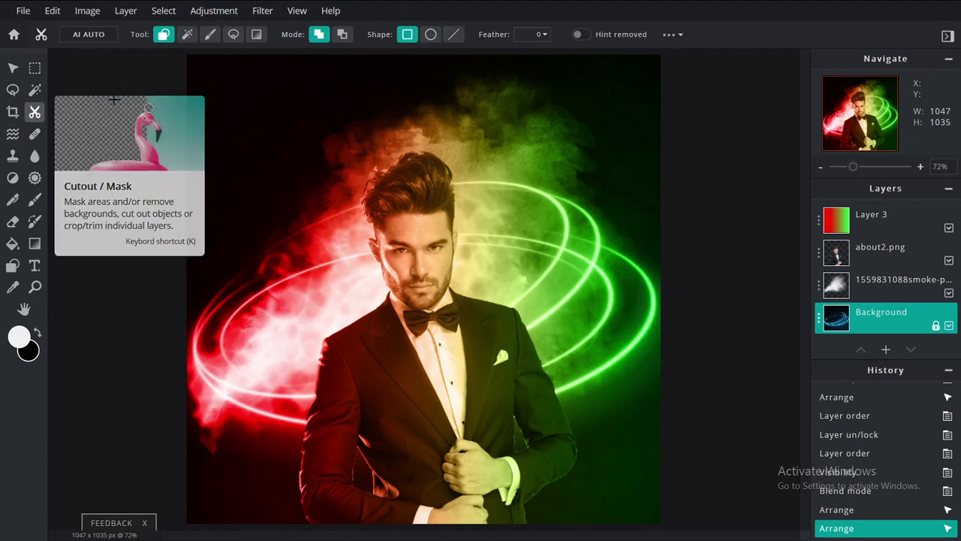
{"action": "left_click", "coordinate": [211, 37]}
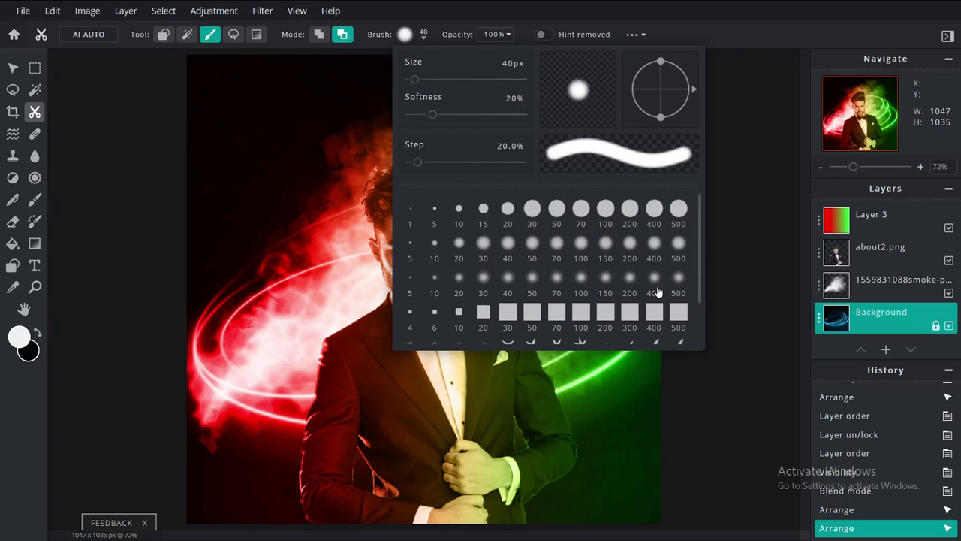
{"action": "left_click", "coordinate": [653, 284]}
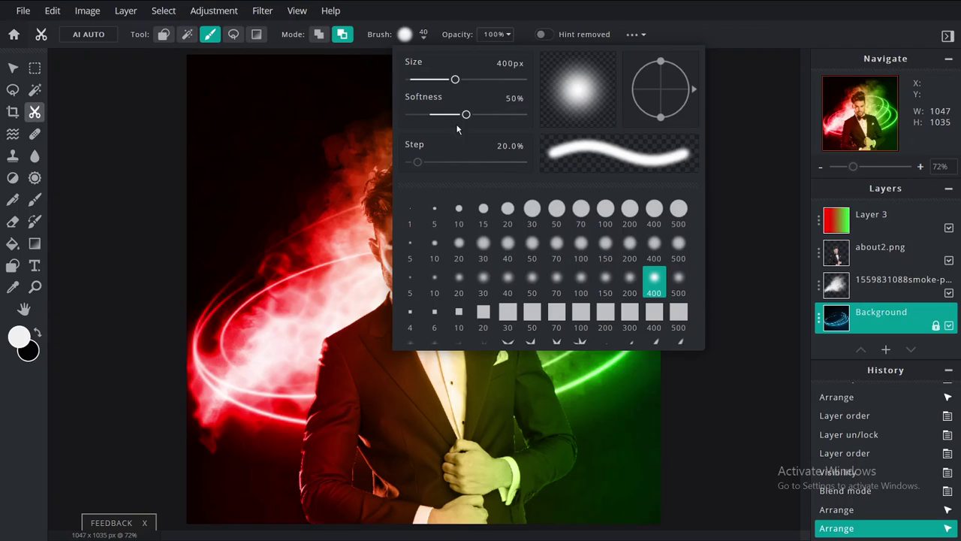
{"action": "left_click_drag", "start_coordinate": [462, 85], "coordinate": [484, 86]}
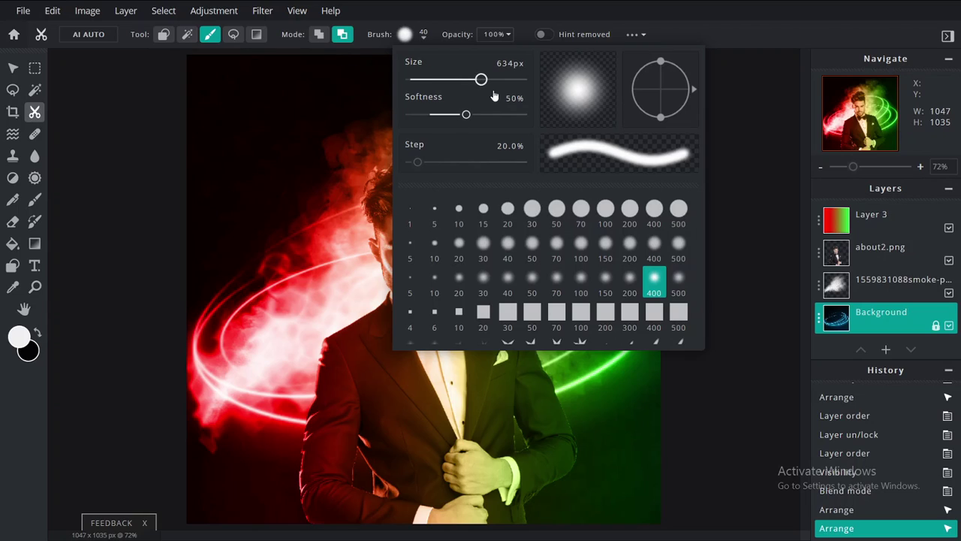
{"action": "left_click", "coordinate": [748, 181]}
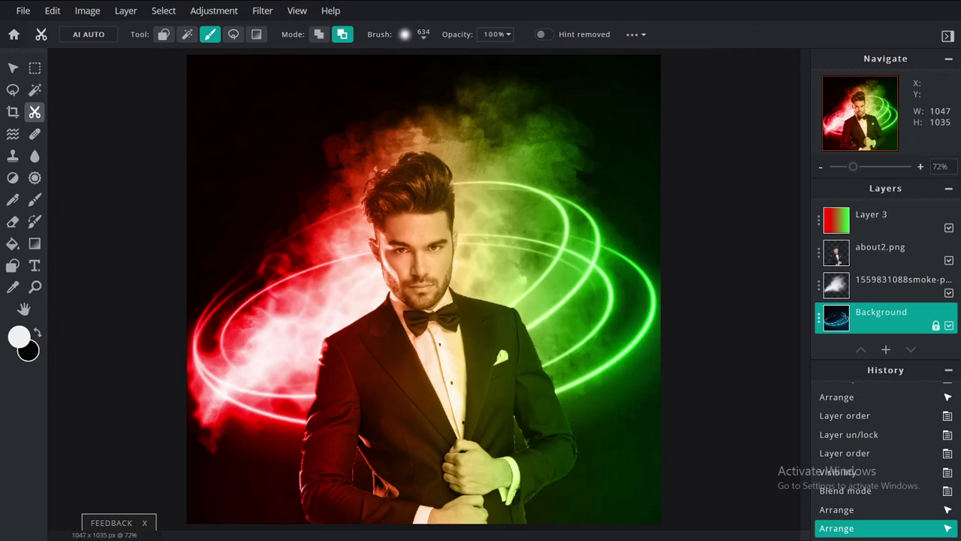
Step: Set the mask brush opacity to 25% and paint over the man's face and jacket area on the Background layer
{"action": "left_click", "coordinate": [496, 35]}
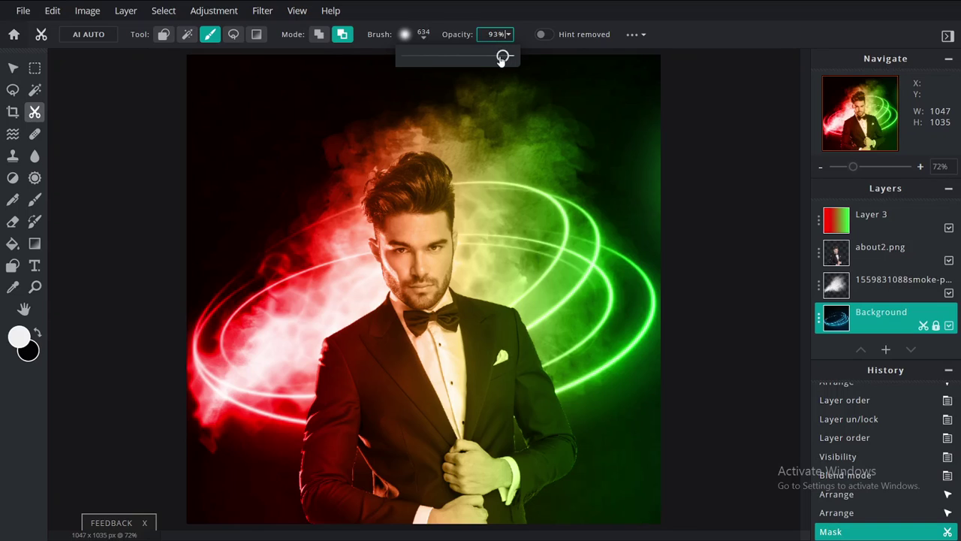
{"action": "left_click_drag", "start_coordinate": [502, 60], "coordinate": [432, 63]}
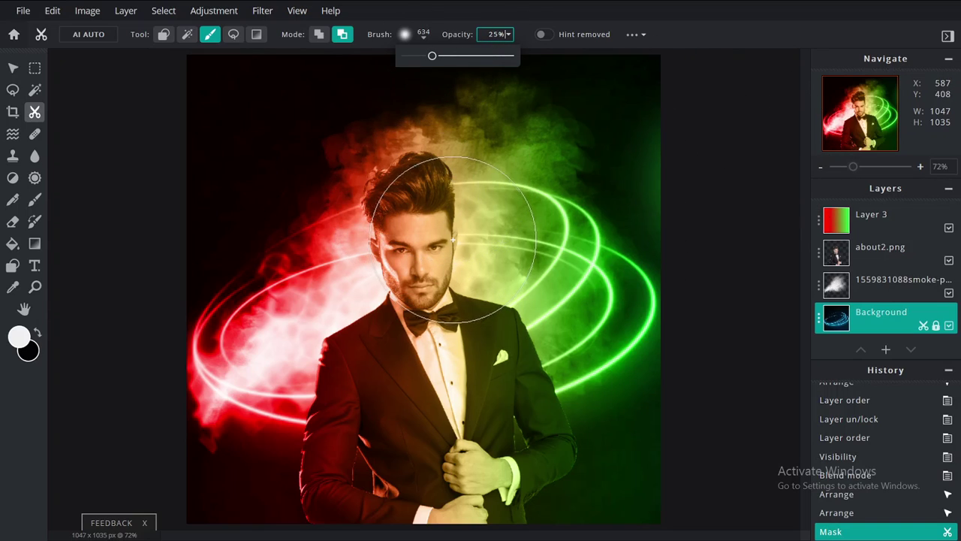
{"action": "left_click_drag", "start_coordinate": [452, 235], "coordinate": [462, 326]}
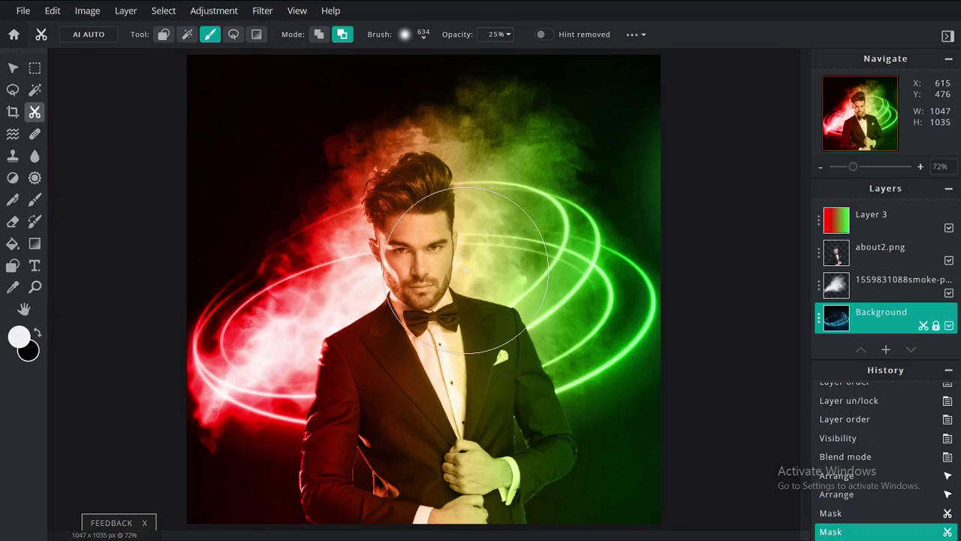
{"action": "left_click_drag", "start_coordinate": [462, 360], "coordinate": [477, 369]}
{"action": "mouse_move", "coordinate": [452, 294]}
{"action": "left_mouse_down"}
{"action": "mouse_move", "coordinate": [463, 419]}
{"action": "mouse_move", "coordinate": [468, 353]}
{"action": "mouse_move", "coordinate": [513, 369]}
{"action": "left_mouse_up"}
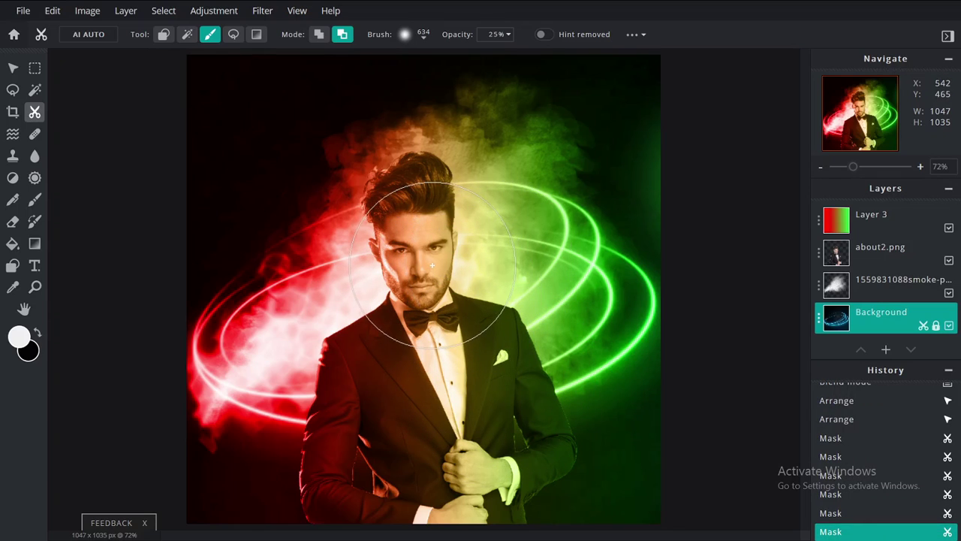
{"action": "left_click_drag", "start_coordinate": [432, 278], "coordinate": [511, 459]}
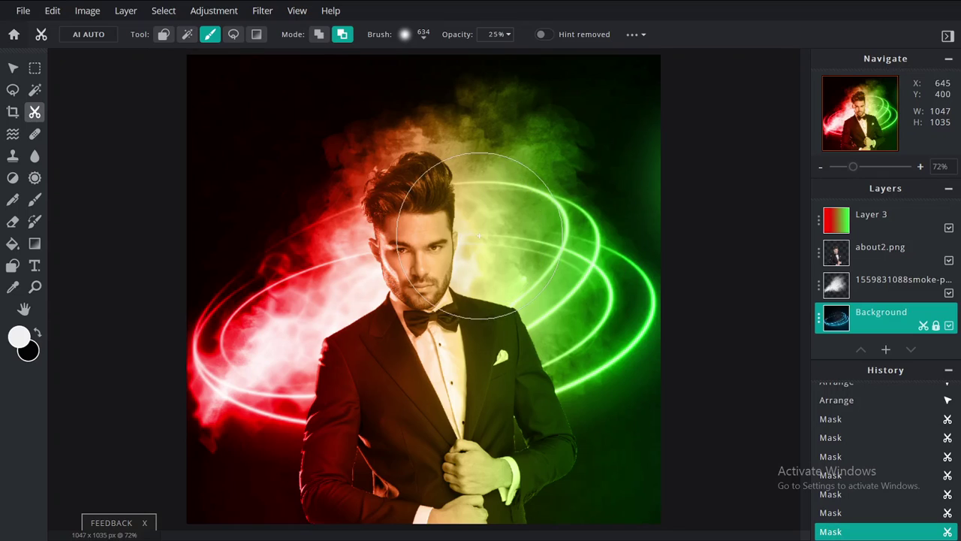
Step: Touch up the Background layer's mask with the 634 px removing brush and switch the Cutout tool to keep mode
{"action": "left_click", "coordinate": [423, 38]}
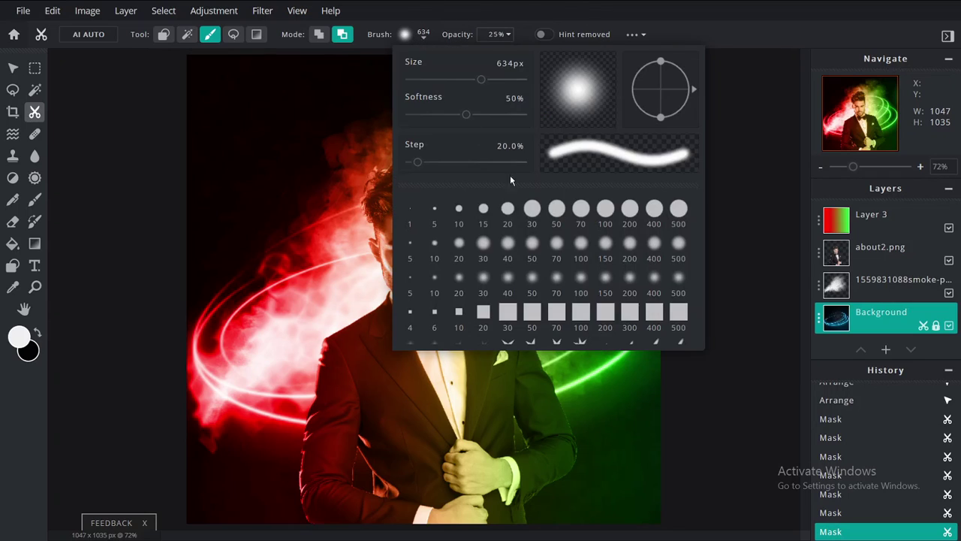
{"action": "left_click", "coordinate": [571, 293]}
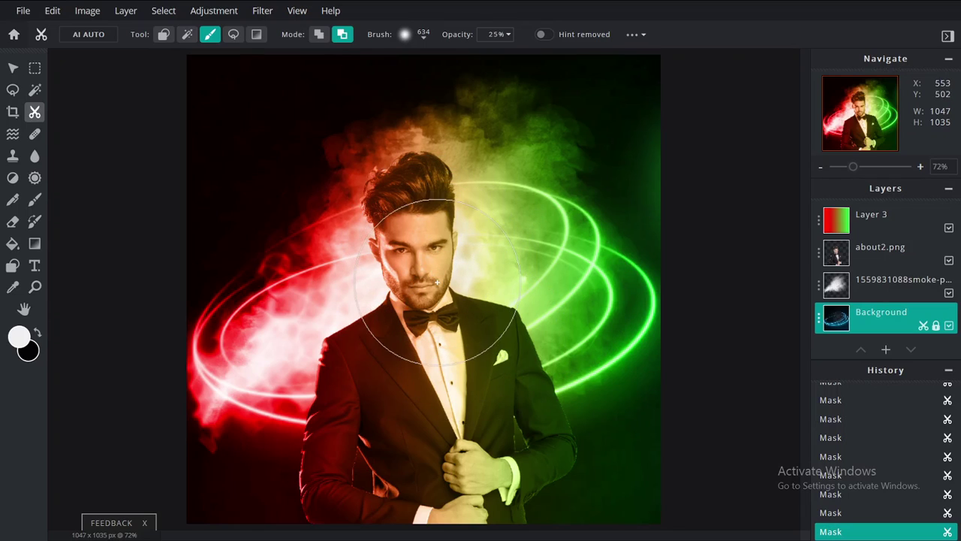
{"action": "left_click", "coordinate": [319, 34]}
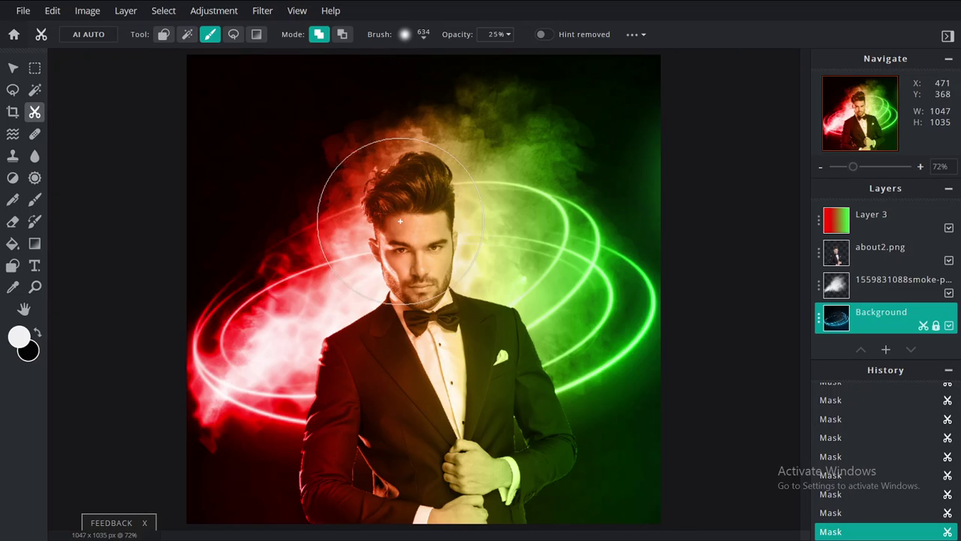
Step: Add an empty layer at the top of the layer stack
{"action": "scroll", "coordinate": [448, 258], "scroll_direction": "down", "scroll_amount": 1}
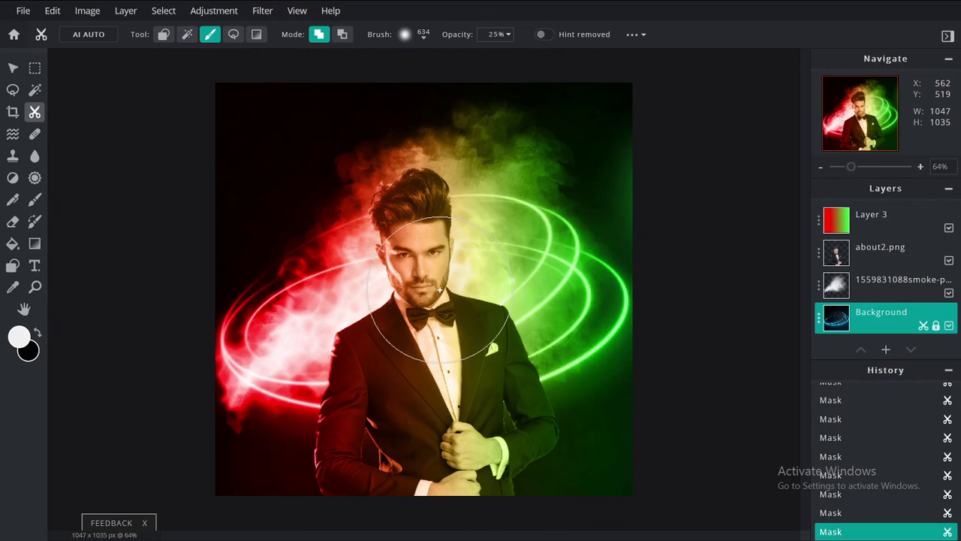
{"action": "scroll", "coordinate": [440, 289], "scroll_direction": "down", "scroll_amount": 1}
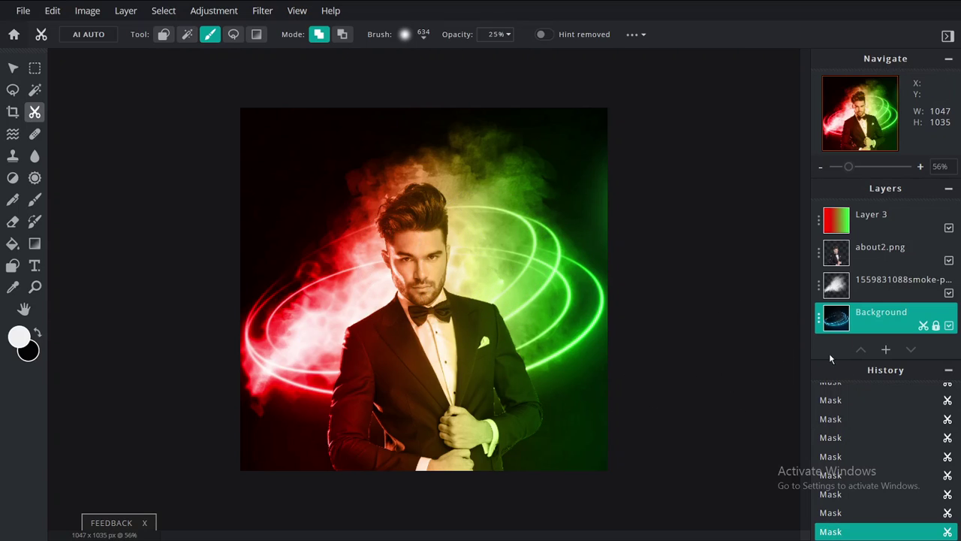
{"action": "left_click", "coordinate": [887, 350]}
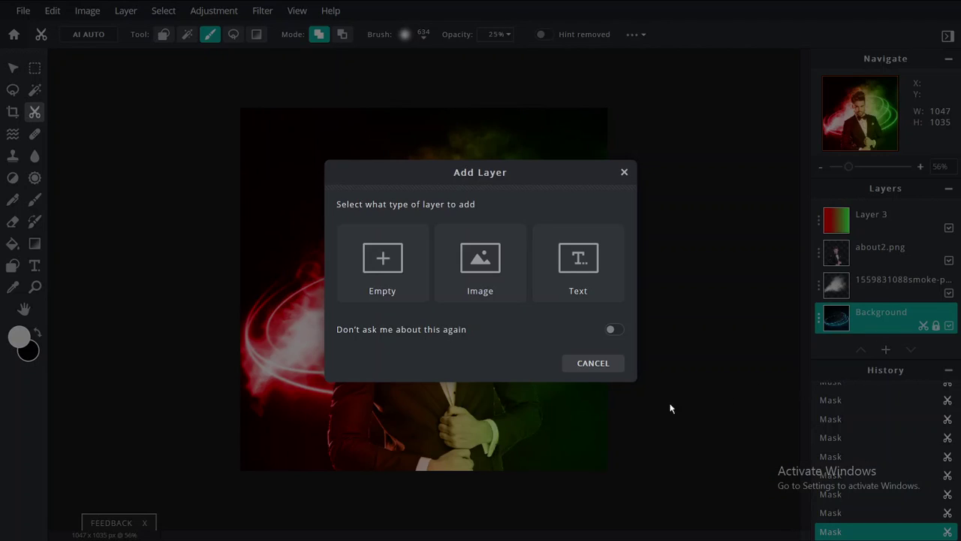
{"action": "left_click", "coordinate": [383, 263]}
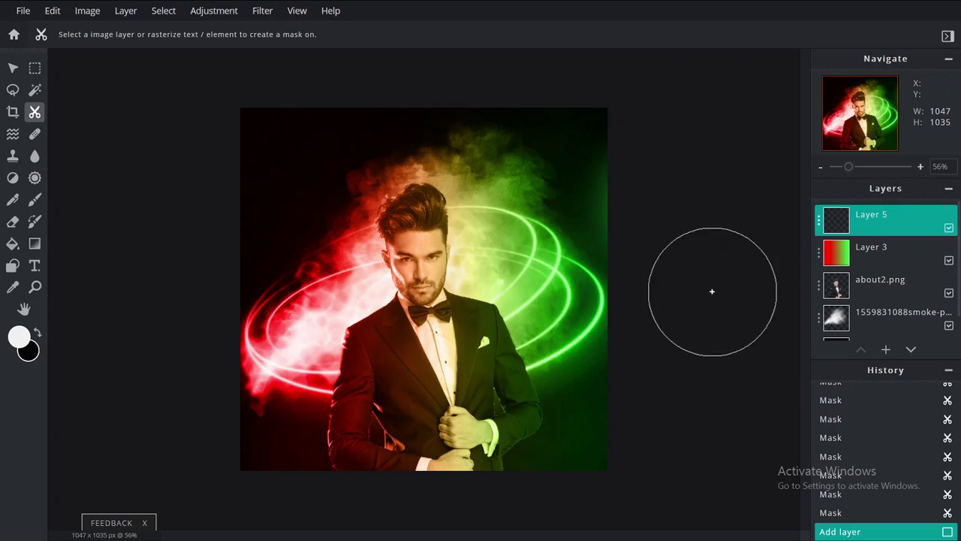
Step: Draw an unfilled white circle with a stroke of 5, about 464 px wide, around the man's head on the new layer
{"action": "left_click", "coordinate": [13, 266]}
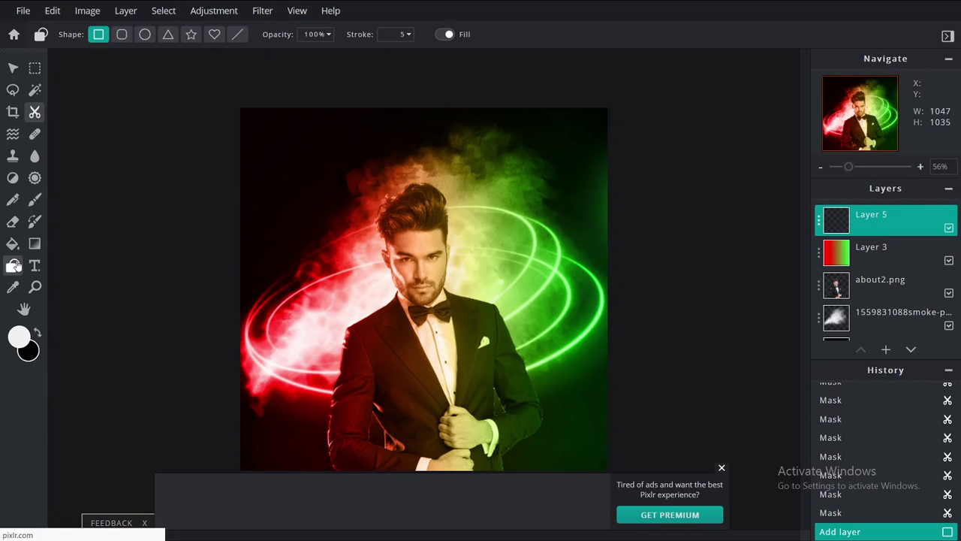
{"action": "left_click", "coordinate": [145, 34]}
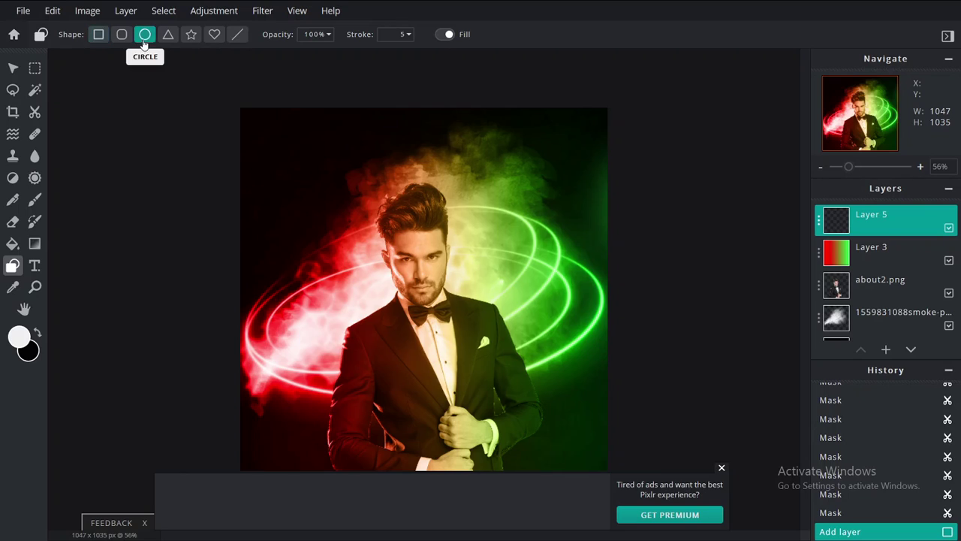
{"action": "left_click_drag", "start_coordinate": [303, 153], "coordinate": [511, 319]}
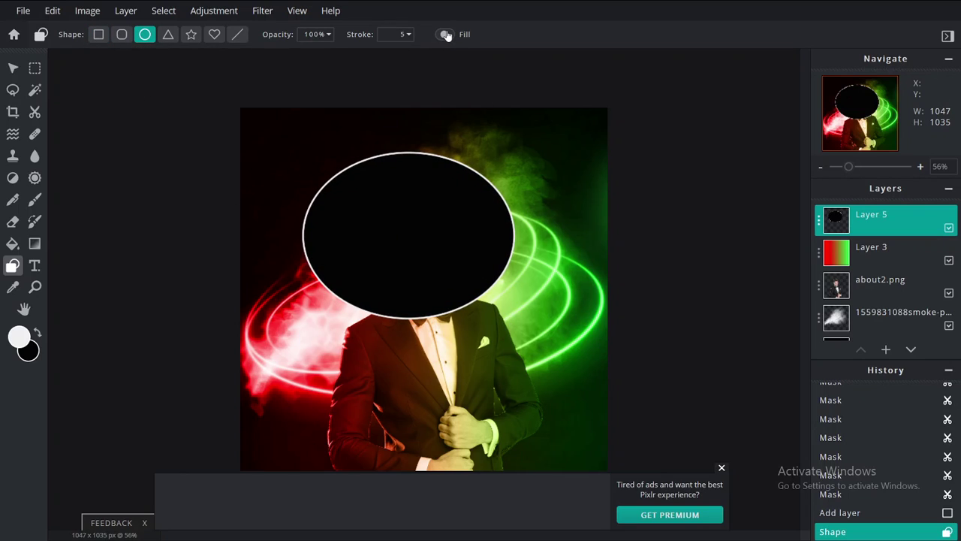
{"action": "left_click", "coordinate": [445, 35]}
{"action": "key", "text": "ctrl+z"}
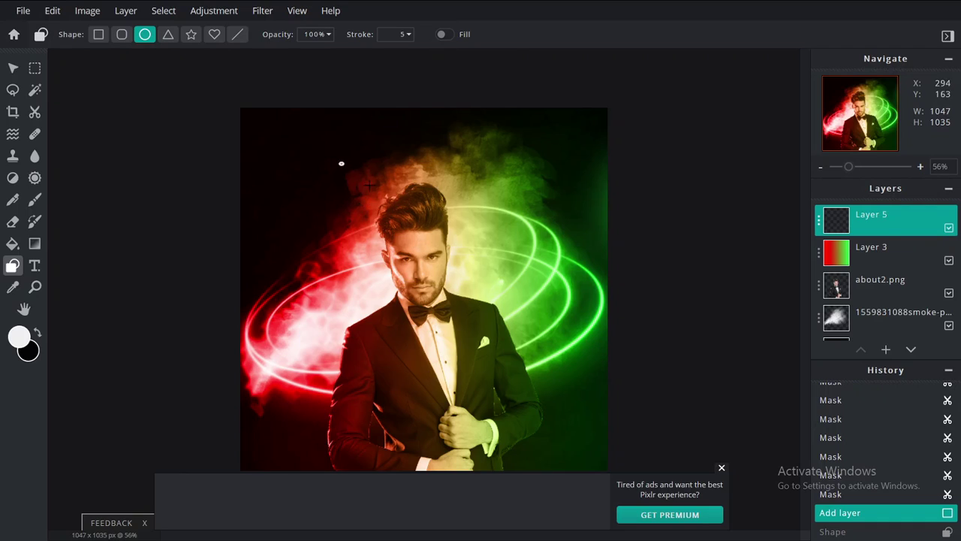
{"action": "left_click_drag", "start_coordinate": [339, 161], "coordinate": [491, 323]}
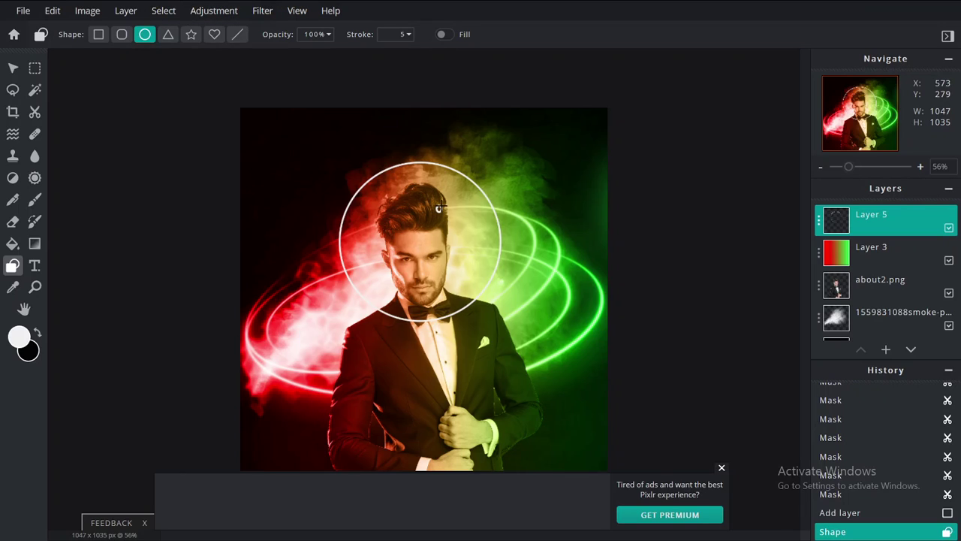
{"action": "left_click_drag", "start_coordinate": [440, 200], "coordinate": [472, 275]}
{"action": "key", "text": "ctrl+z"}
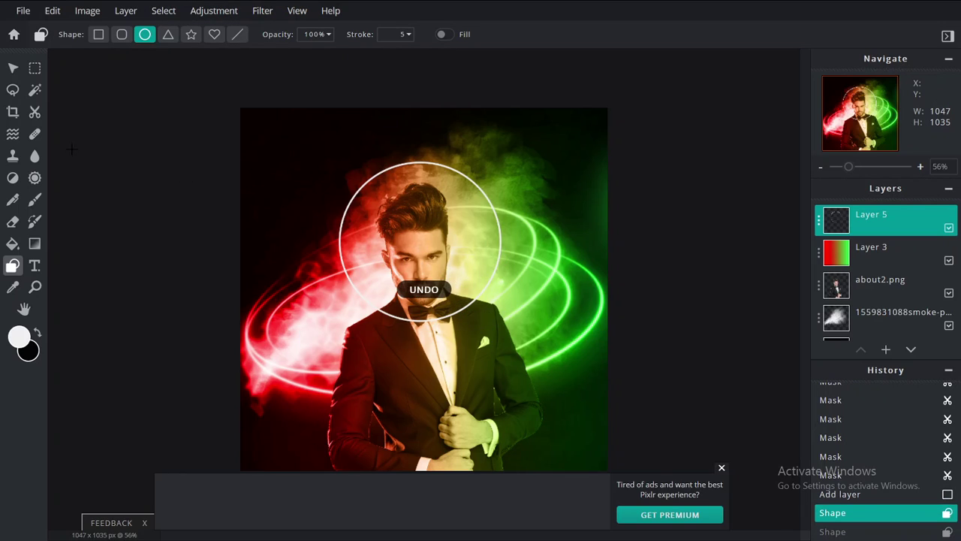
Step: Scale the circle to 435 by 428 px and centre it horizontally around the man's head
{"action": "left_click", "coordinate": [13, 68]}
{"action": "left_click_drag", "start_coordinate": [404, 260], "coordinate": [408, 256]}
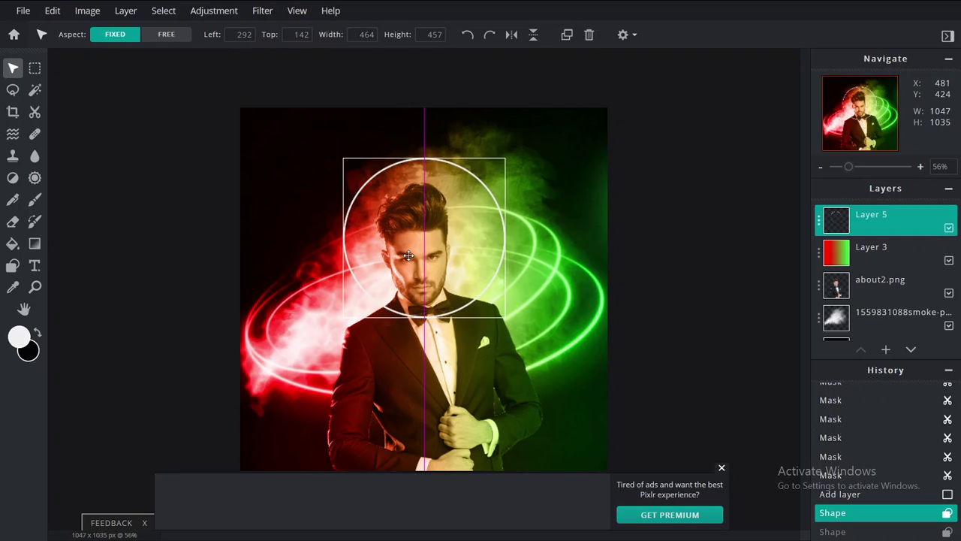
{"action": "left_click_drag", "start_coordinate": [505, 317], "coordinate": [495, 309]}
{"action": "left_click_drag", "start_coordinate": [417, 222], "coordinate": [422, 229]}
{"action": "left_click", "coordinate": [529, 241]}
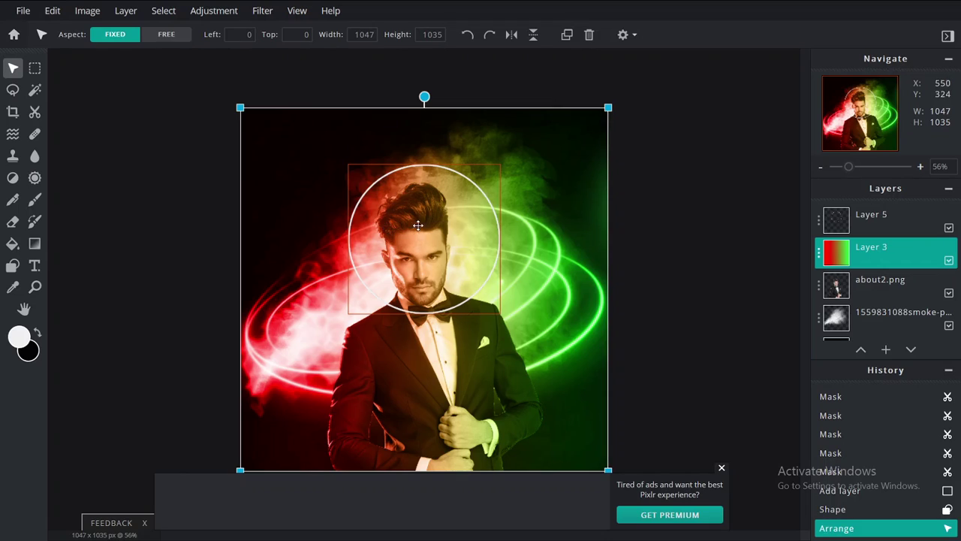
{"action": "left_click", "coordinate": [404, 198]}
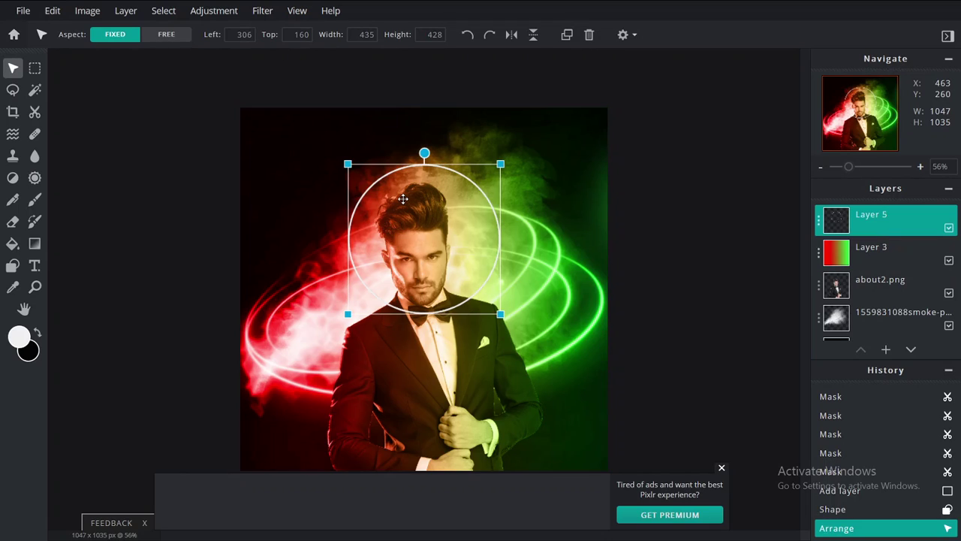
Step: Start an Outer glow filter on the circle layer and set its colour to red #FC0808
{"action": "left_click", "coordinate": [264, 15]}
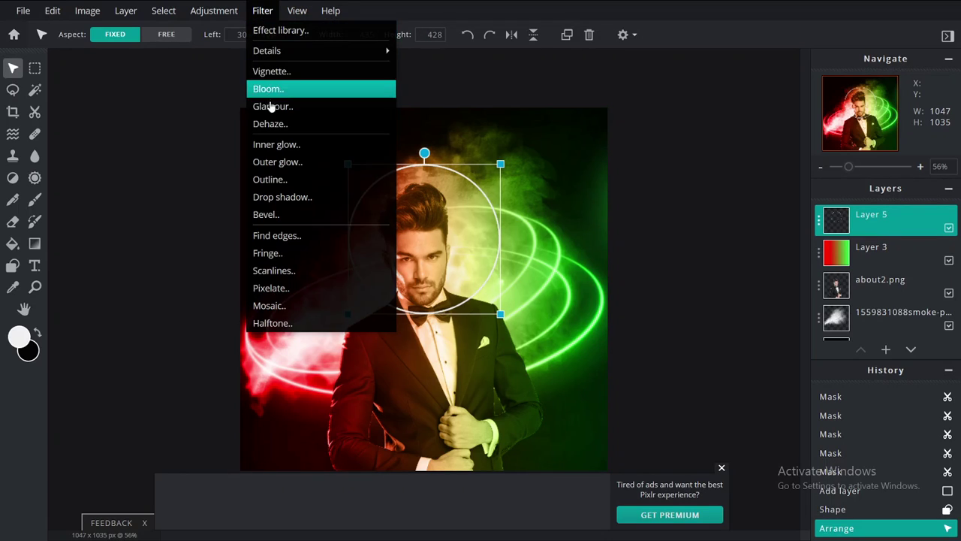
{"action": "left_click", "coordinate": [276, 161]}
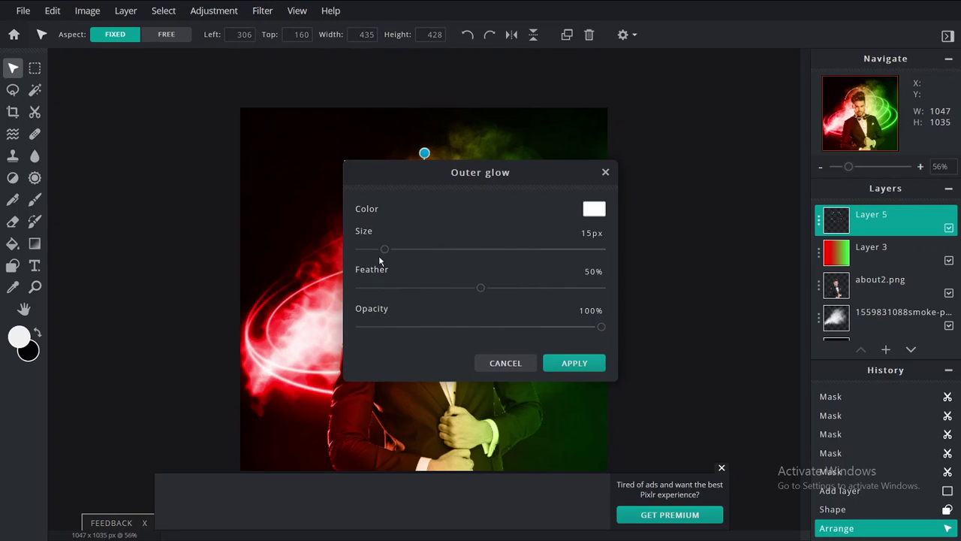
{"action": "left_click", "coordinate": [599, 213]}
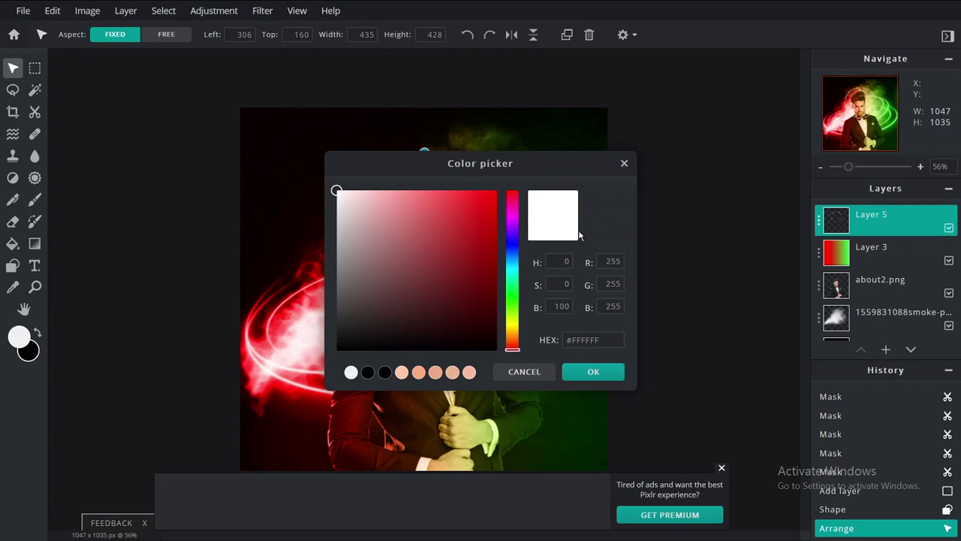
{"action": "left_click_drag", "start_coordinate": [488, 270], "coordinate": [492, 194]}
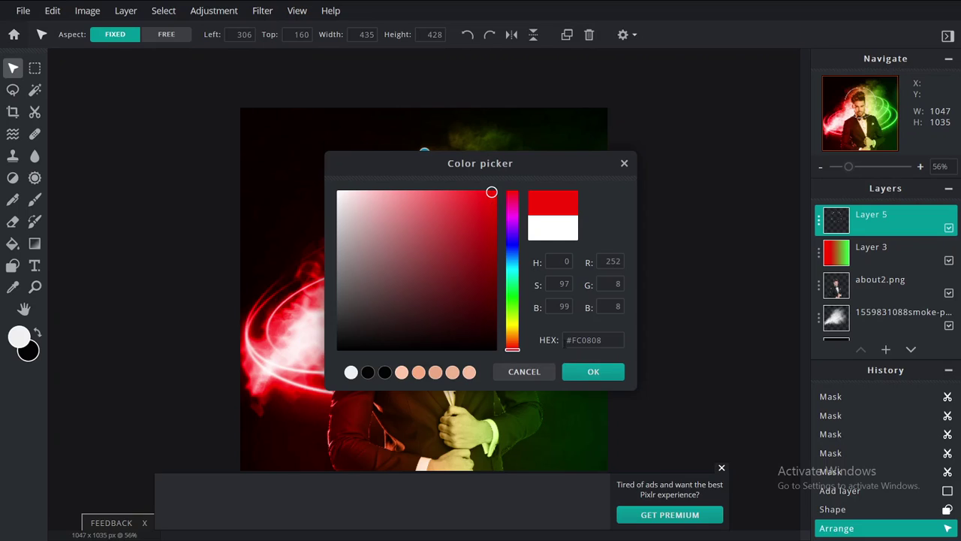
{"action": "left_click", "coordinate": [582, 372]}
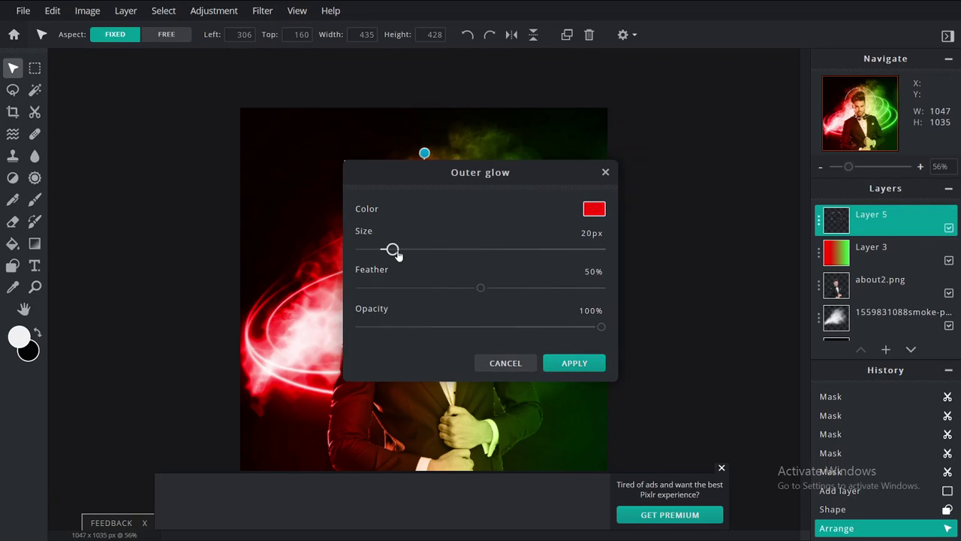
Step: Apply the circle's outer glow with a size of 26 px, 58% feather and 87% opacity
{"action": "left_click_drag", "start_coordinate": [468, 168], "coordinate": [545, 167]}
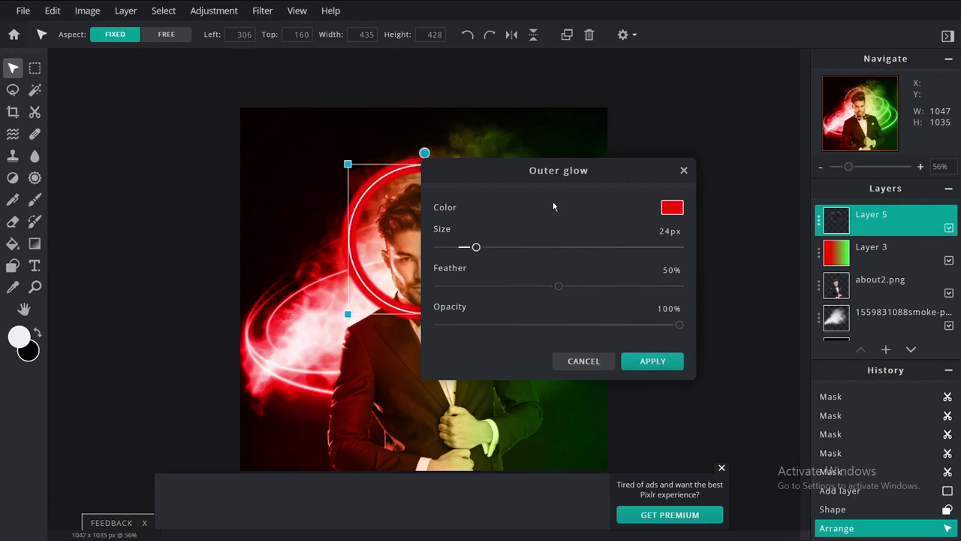
{"action": "mouse_move", "coordinate": [561, 287]}
{"action": "left_mouse_down"}
{"action": "mouse_move", "coordinate": [584, 289]}
{"action": "mouse_move", "coordinate": [508, 288]}
{"action": "mouse_move", "coordinate": [559, 287]}
{"action": "left_mouse_up"}
{"action": "left_click_drag", "start_coordinate": [676, 329], "coordinate": [638, 327]}
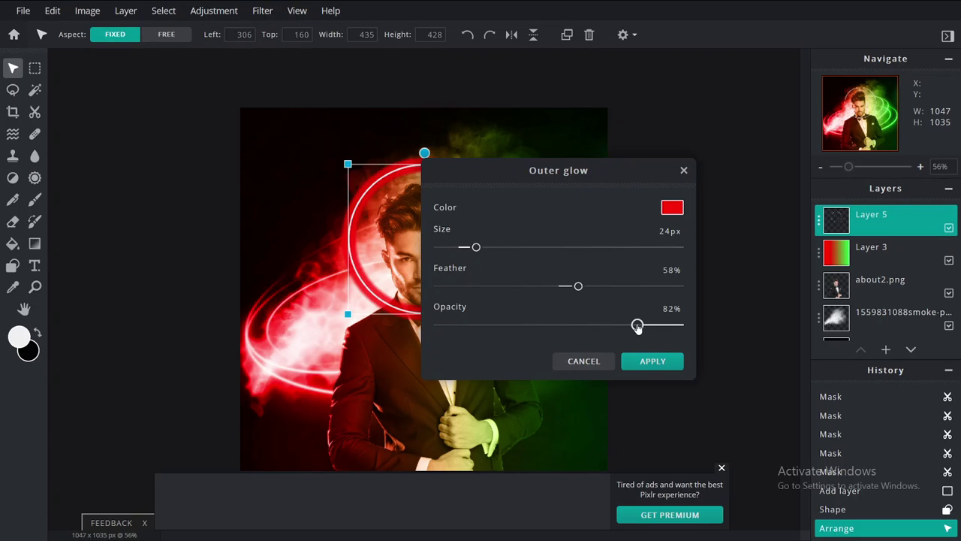
{"action": "left_click_drag", "start_coordinate": [476, 248], "coordinate": [480, 249]}
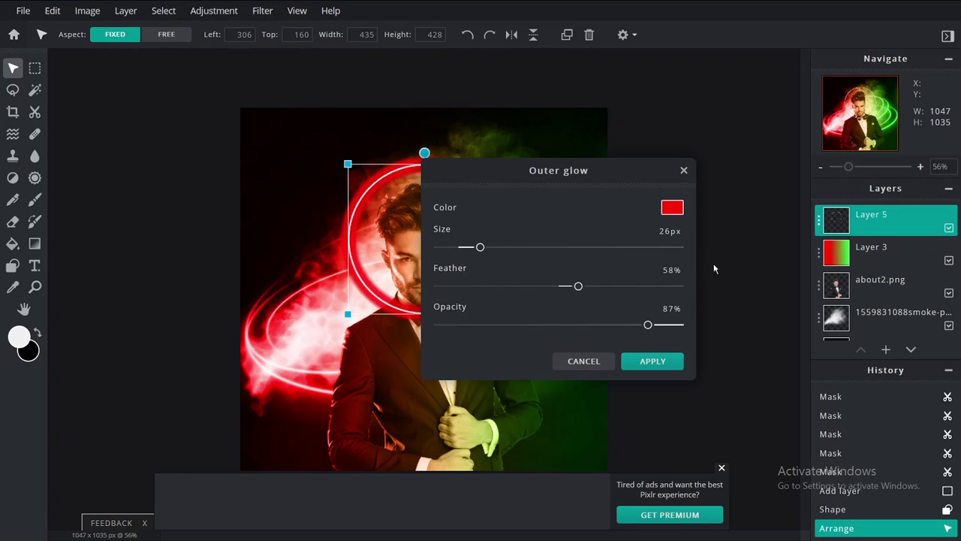
{"action": "left_click", "coordinate": [651, 365]}
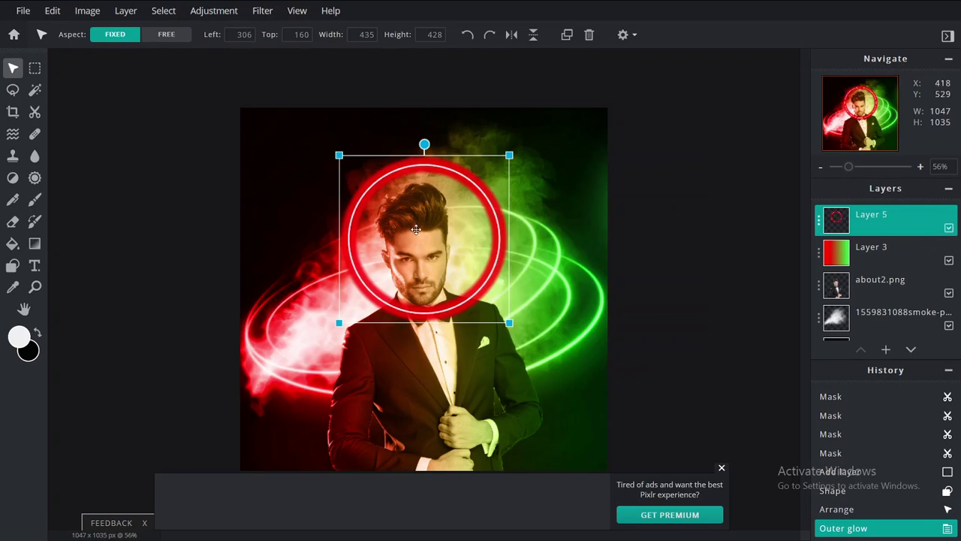
{"action": "left_click", "coordinate": [265, 14]}
{"action": "left_click", "coordinate": [287, 146]}
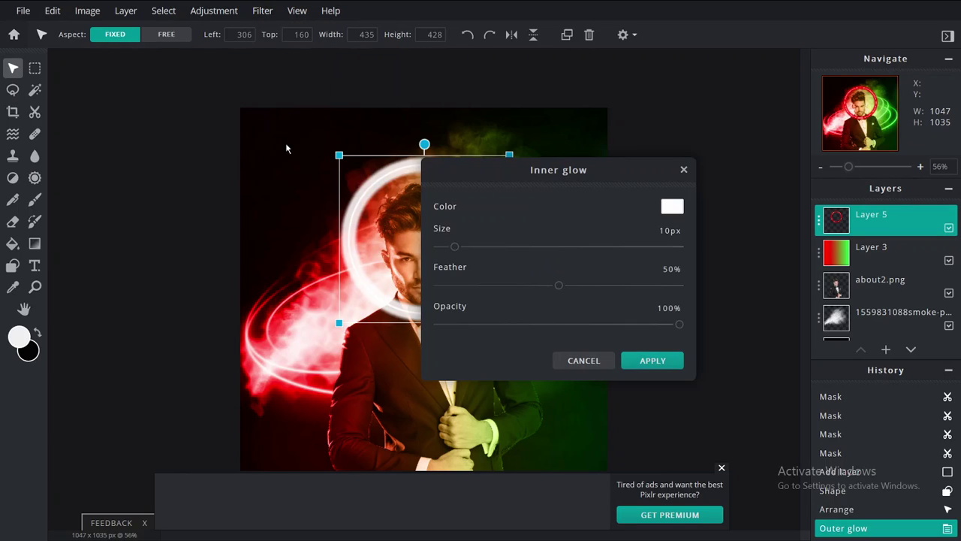
{"action": "left_click_drag", "start_coordinate": [454, 250], "coordinate": [438, 249]}
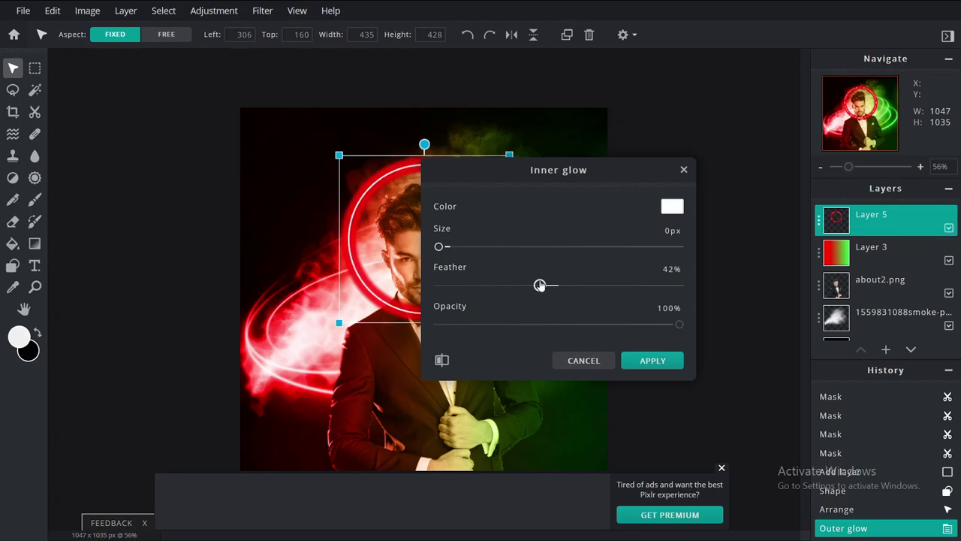
{"action": "left_click", "coordinate": [683, 171]}
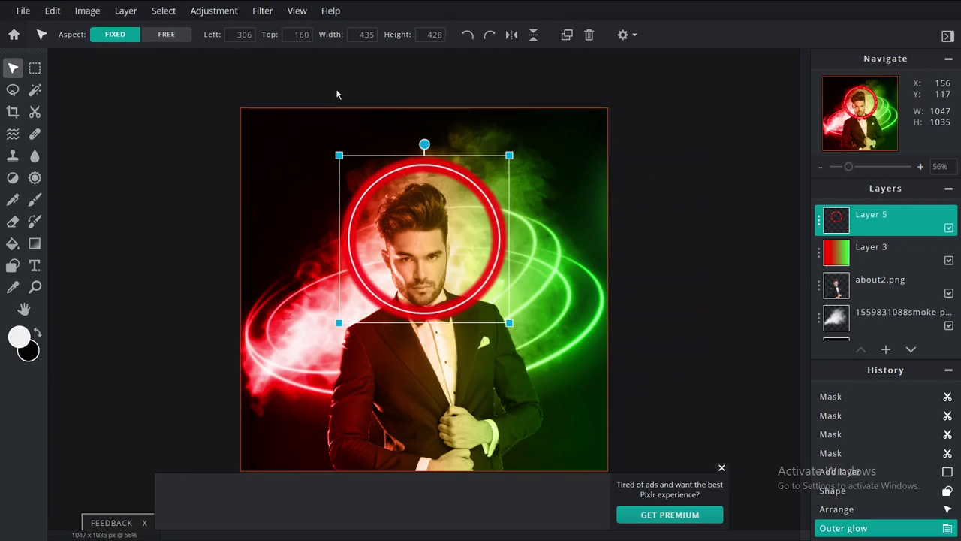
{"action": "left_click", "coordinate": [260, 10]}
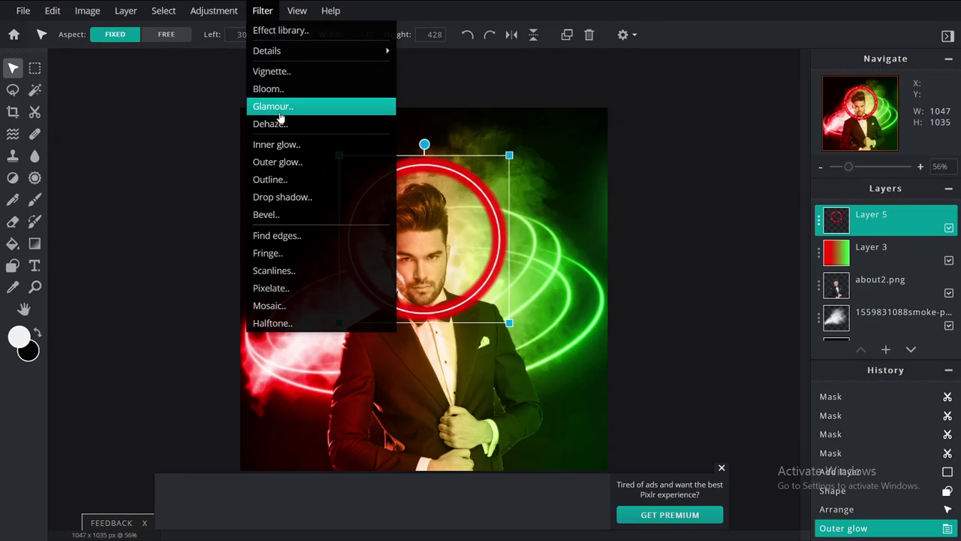
{"action": "left_click", "coordinate": [288, 179]}
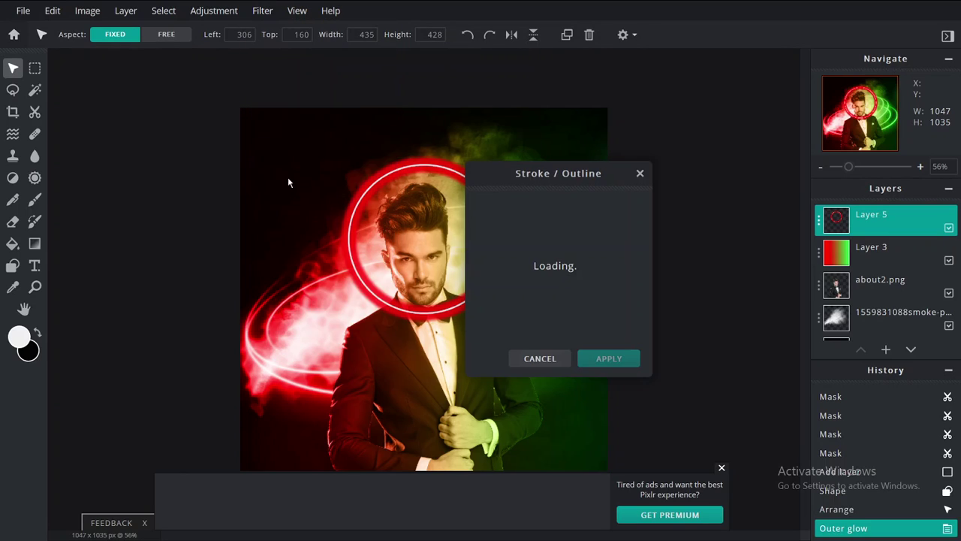
{"action": "mouse_move", "coordinate": [492, 250]}
{"action": "left_mouse_down"}
{"action": "mouse_move", "coordinate": [502, 251]}
{"action": "mouse_move", "coordinate": [473, 250]}
{"action": "left_mouse_up"}
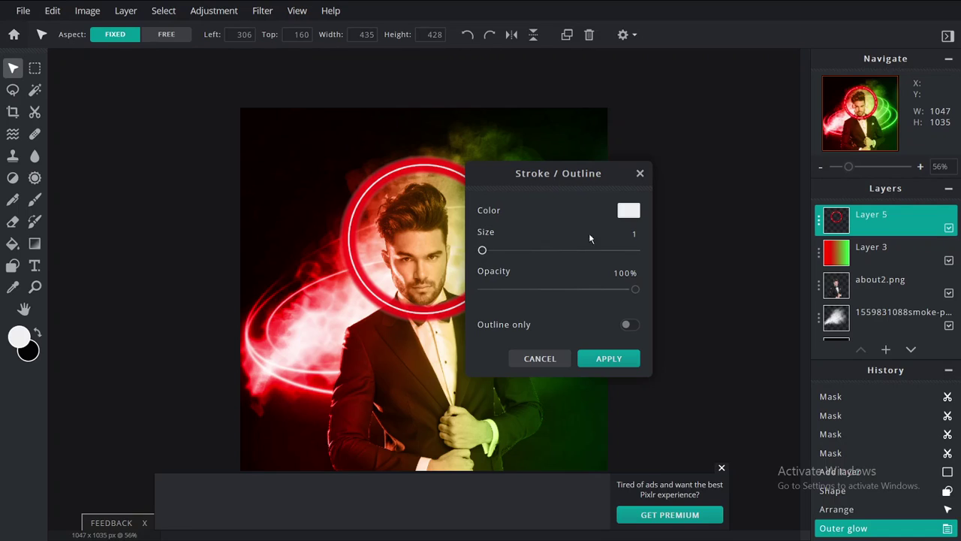
{"action": "left_click", "coordinate": [639, 174]}
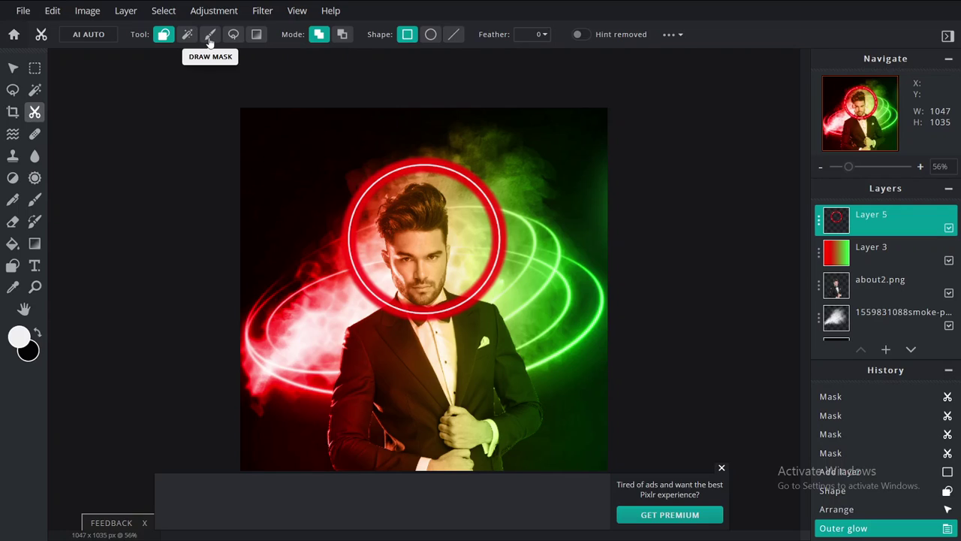
Step: Brush a mask on the ring layer with a soft 100 px brush at 25% opacity to fade the ring over the bow tie
{"action": "left_click", "coordinate": [211, 37]}
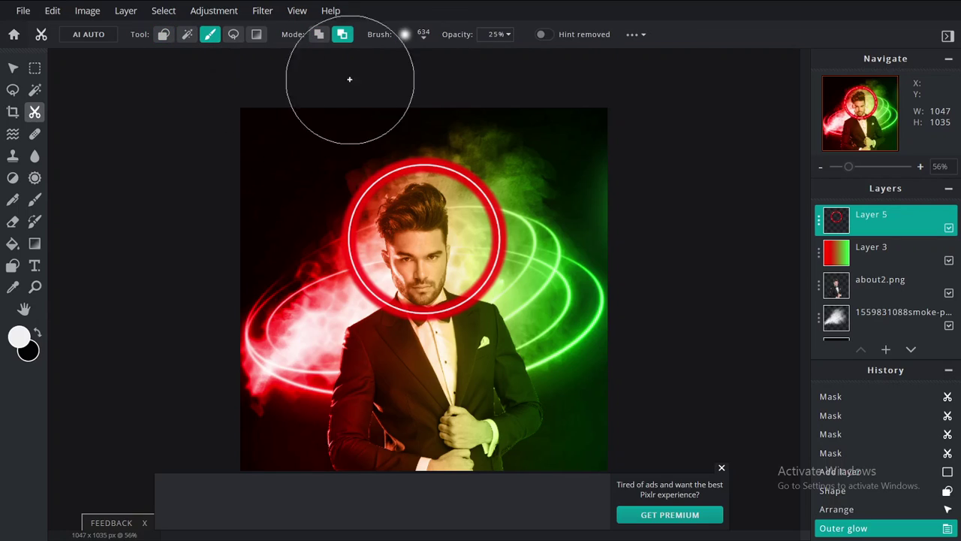
{"action": "left_click", "coordinate": [423, 36]}
{"action": "left_click", "coordinate": [581, 242]}
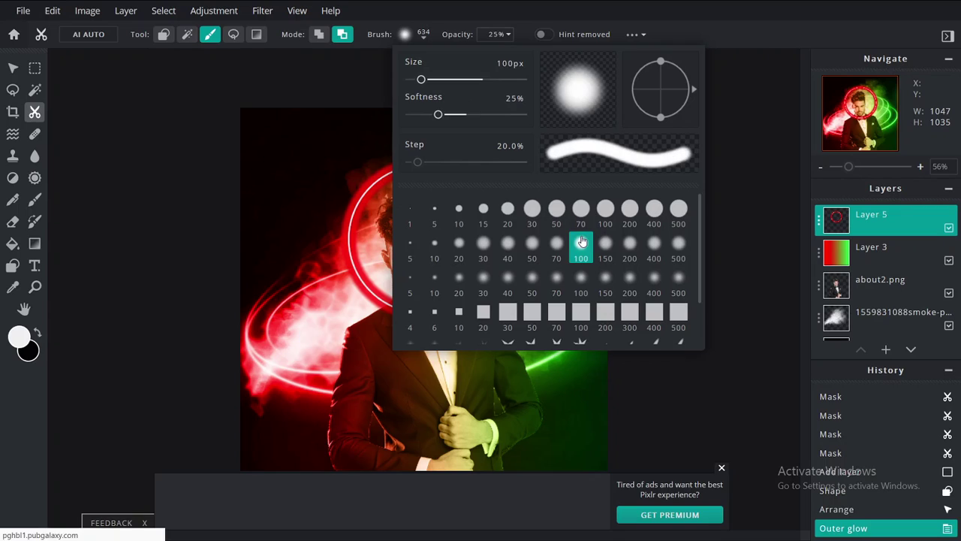
{"action": "left_click", "coordinate": [743, 318]}
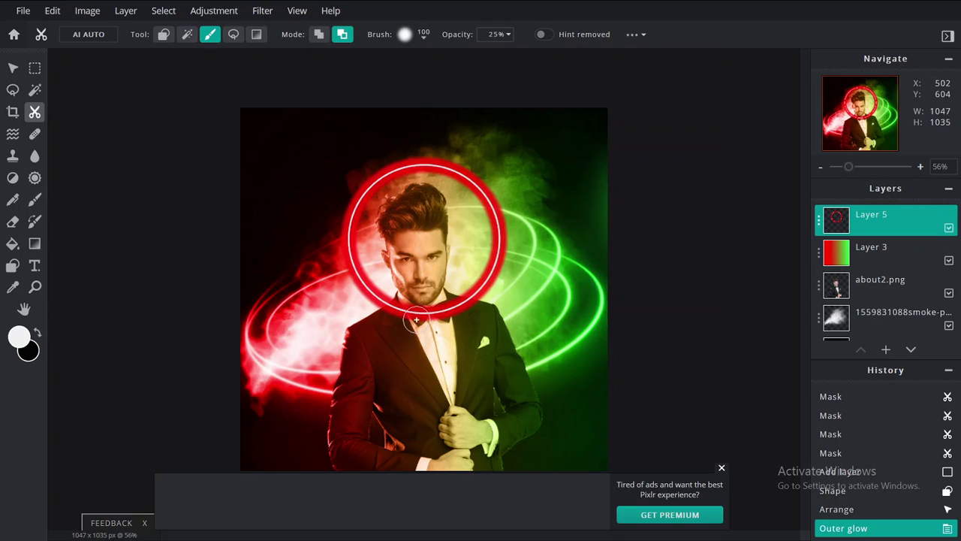
{"action": "mouse_move", "coordinate": [416, 319]}
{"action": "left_mouse_down"}
{"action": "mouse_move", "coordinate": [392, 319]}
{"action": "mouse_move", "coordinate": [411, 307]}
{"action": "mouse_move", "coordinate": [396, 319]}
{"action": "mouse_move", "coordinate": [413, 310]}
{"action": "mouse_move", "coordinate": [399, 322]}
{"action": "mouse_move", "coordinate": [413, 350]}
{"action": "mouse_move", "coordinate": [434, 315]}
{"action": "mouse_move", "coordinate": [440, 345]}
{"action": "mouse_move", "coordinate": [438, 317]}
{"action": "mouse_move", "coordinate": [456, 335]}
{"action": "mouse_move", "coordinate": [436, 322]}
{"action": "left_mouse_up"}
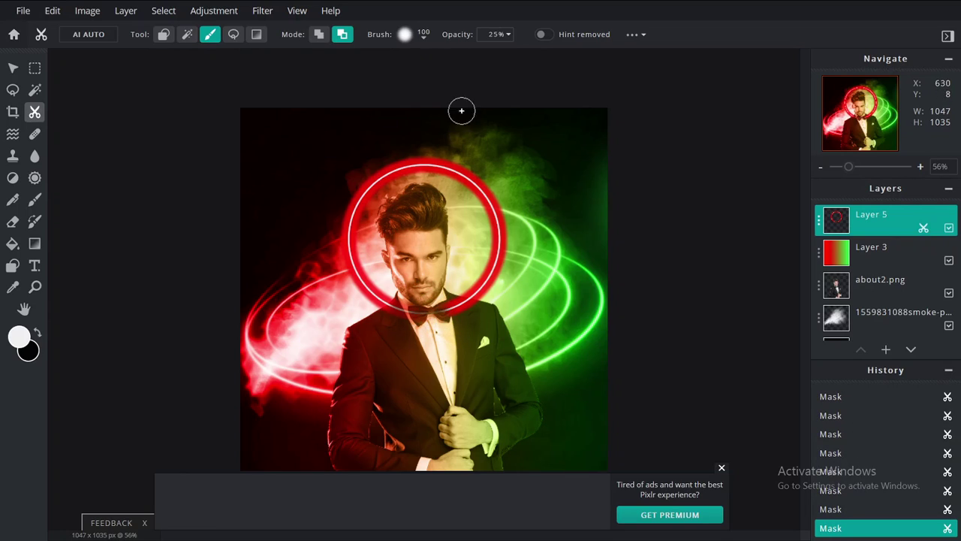
Step: Mask out the ring over the man's collar, bow tie and jacket shoulders with the brush at 100% opacity
{"action": "left_click", "coordinate": [496, 35]}
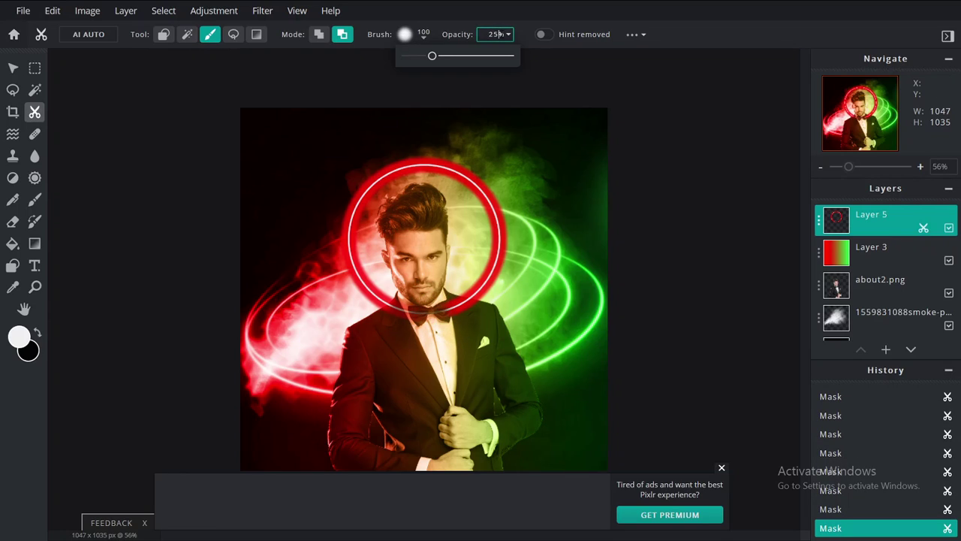
{"action": "left_click_drag", "start_coordinate": [433, 58], "coordinate": [528, 54]}
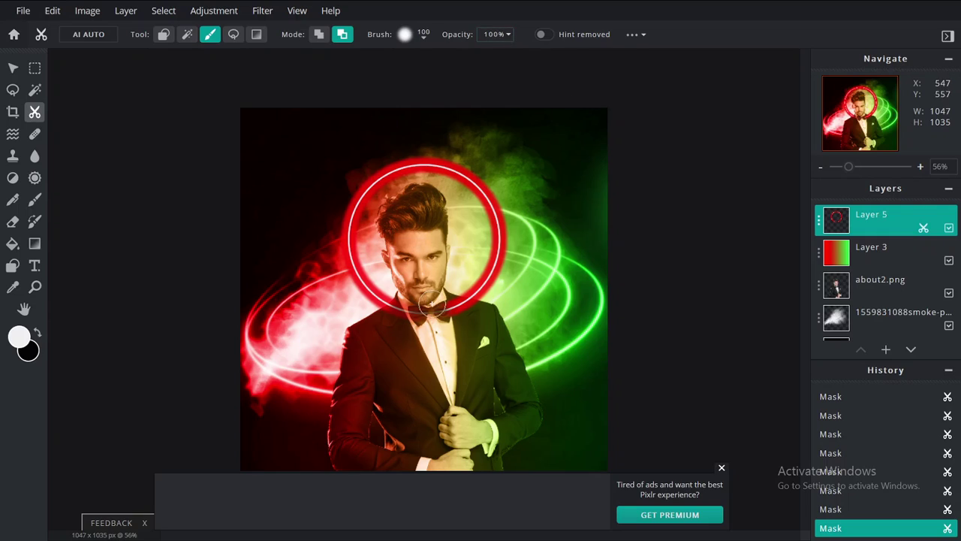
{"action": "mouse_move", "coordinate": [400, 314]}
{"action": "left_mouse_down"}
{"action": "mouse_move", "coordinate": [386, 315]}
{"action": "mouse_move", "coordinate": [410, 302]}
{"action": "mouse_move", "coordinate": [470, 311]}
{"action": "mouse_move", "coordinate": [409, 309]}
{"action": "mouse_move", "coordinate": [421, 309]}
{"action": "left_mouse_up"}
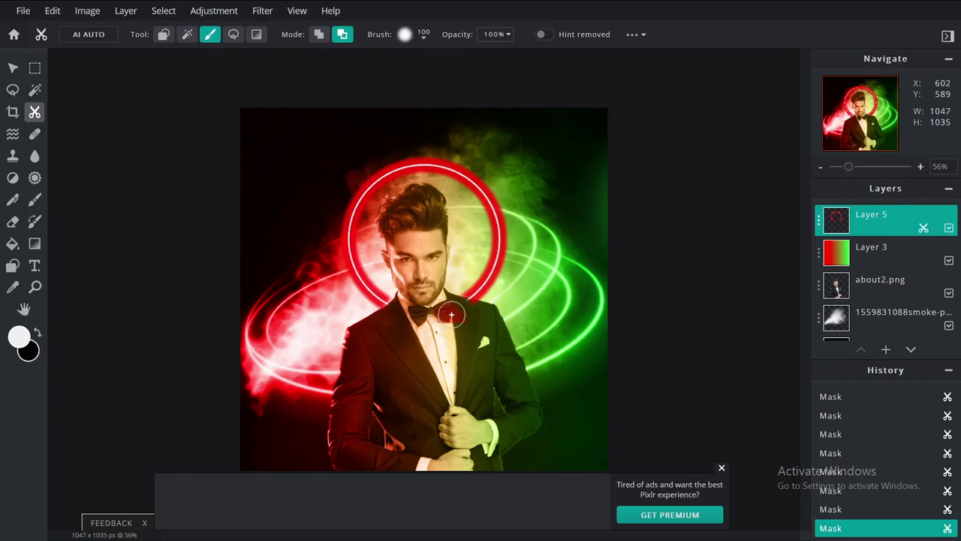
{"action": "scroll", "coordinate": [464, 329], "scroll_direction": "up", "scroll_amount": 1}
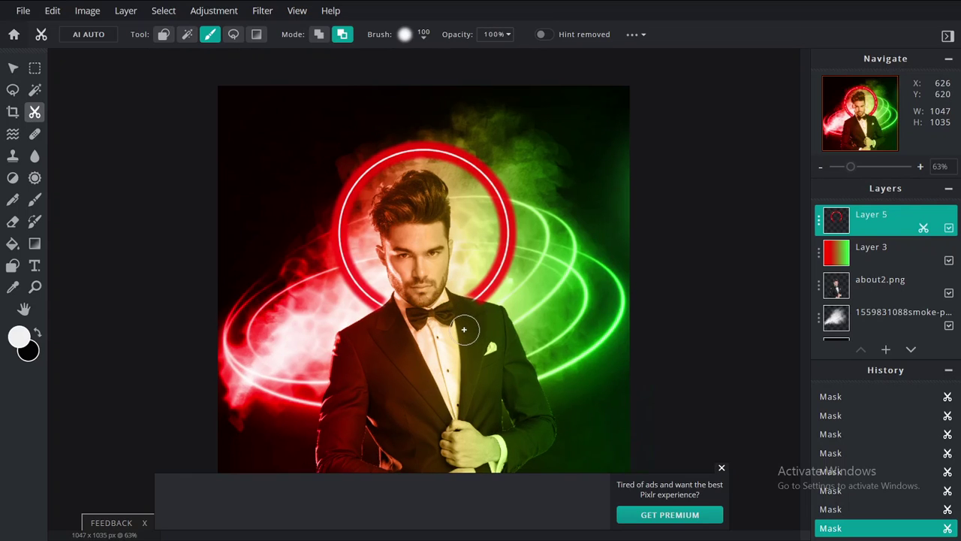
{"action": "scroll", "coordinate": [464, 329], "scroll_direction": "up", "scroll_amount": 2}
{"action": "mouse_move", "coordinate": [481, 329]}
{"action": "left_mouse_down"}
{"action": "mouse_move", "coordinate": [468, 322]}
{"action": "mouse_move", "coordinate": [491, 325]}
{"action": "mouse_move", "coordinate": [474, 323]}
{"action": "left_mouse_up"}
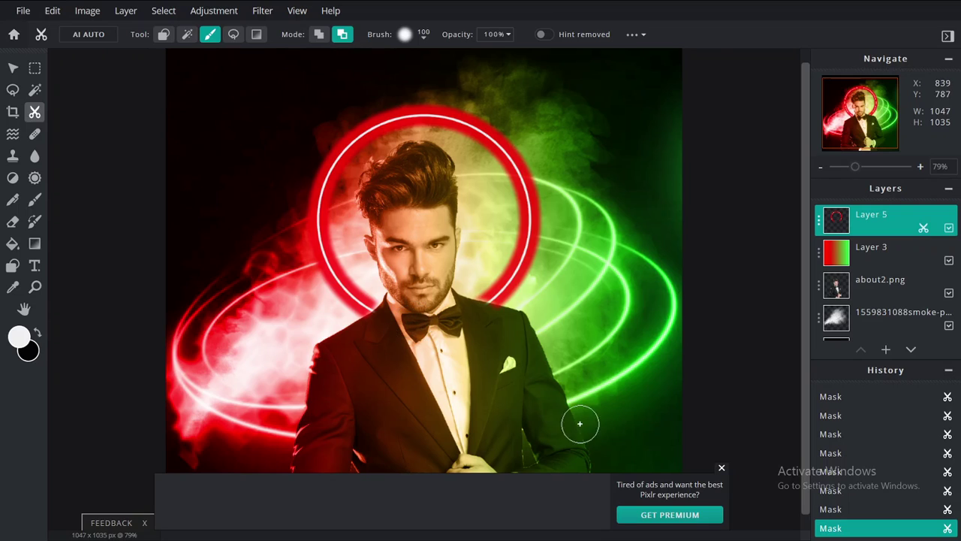
{"action": "left_click", "coordinate": [722, 468]}
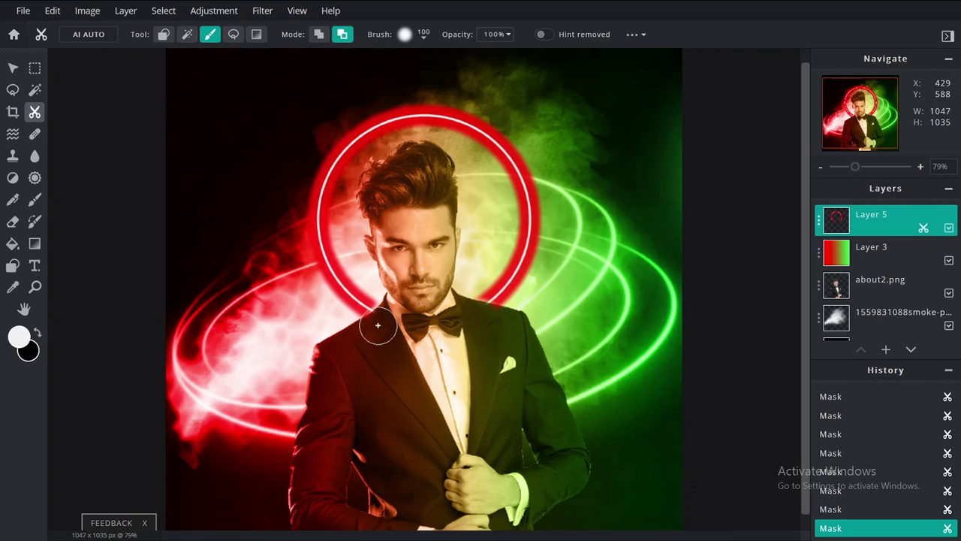
{"action": "scroll", "coordinate": [376, 322], "scroll_direction": "down", "scroll_amount": 2}
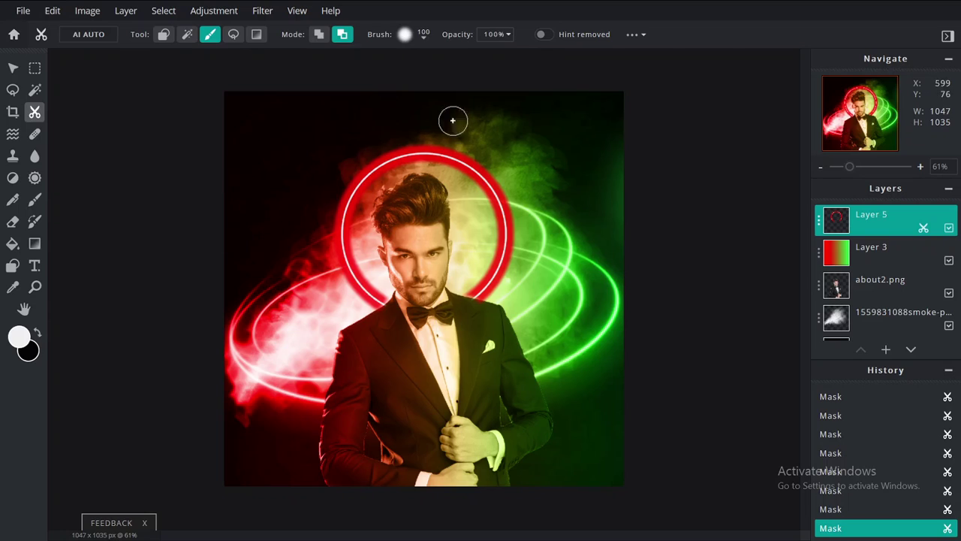
Step: Export the composite as a high-quality JPG at 100% quality, 1047 by 1035 px, and open the downloaded file in Photos
{"action": "left_click", "coordinate": [24, 11]}
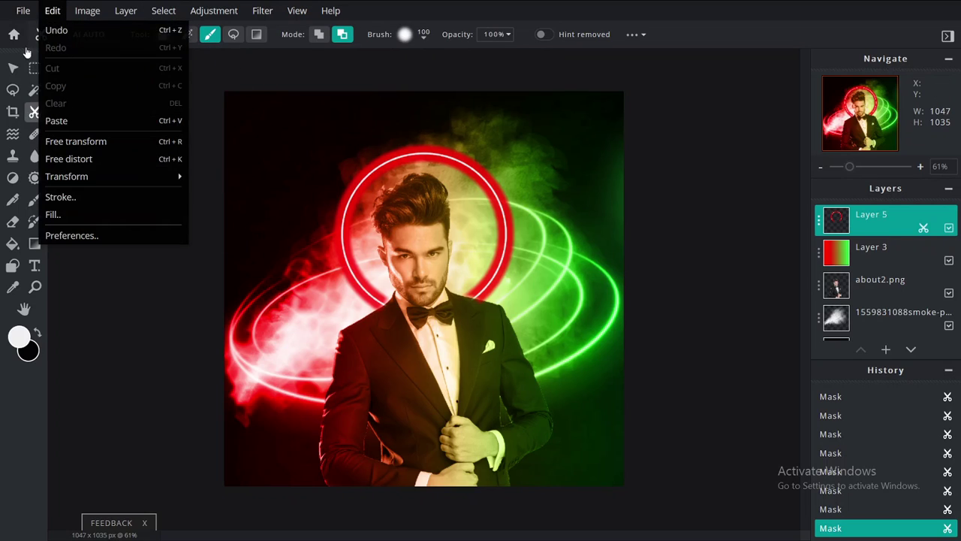
{"action": "left_click", "coordinate": [19, 12]}
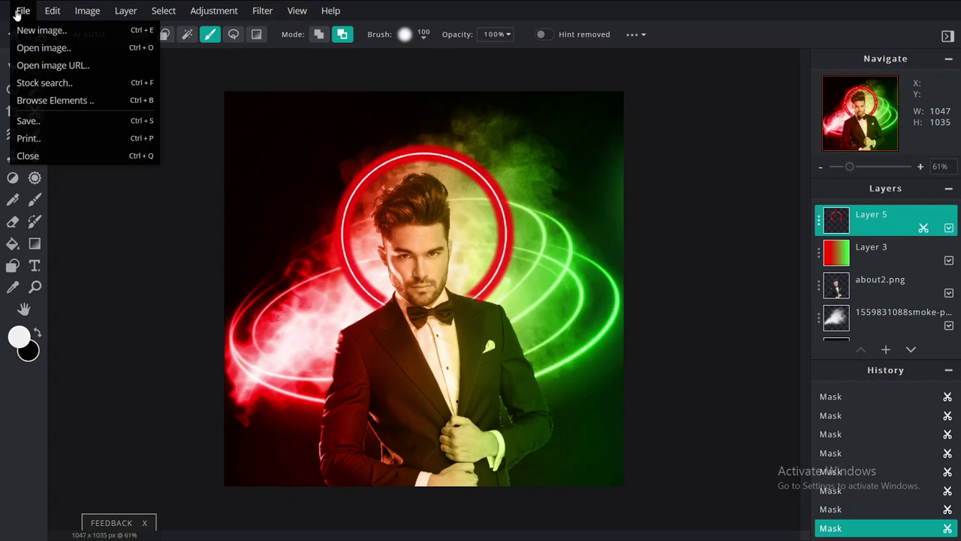
{"action": "left_click", "coordinate": [29, 121]}
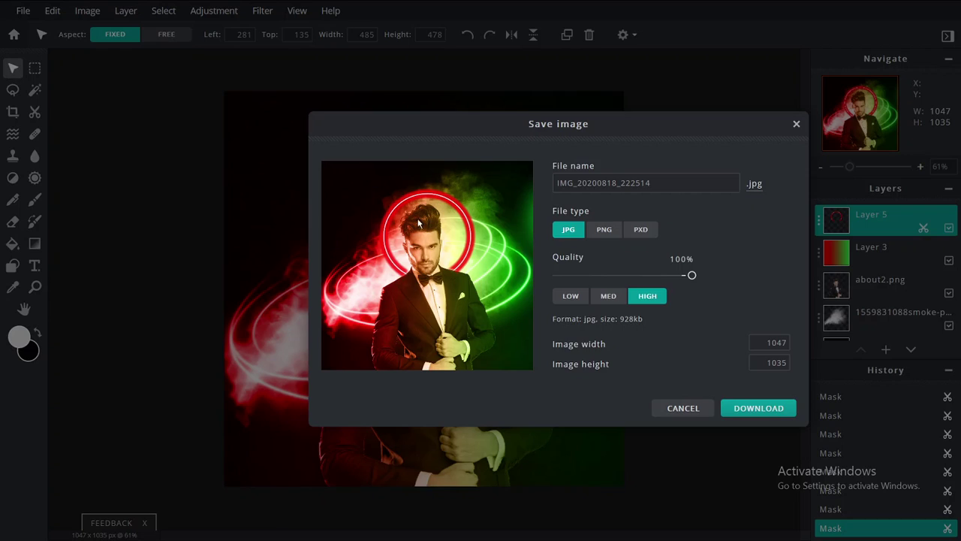
{"action": "left_click", "coordinate": [748, 408]}
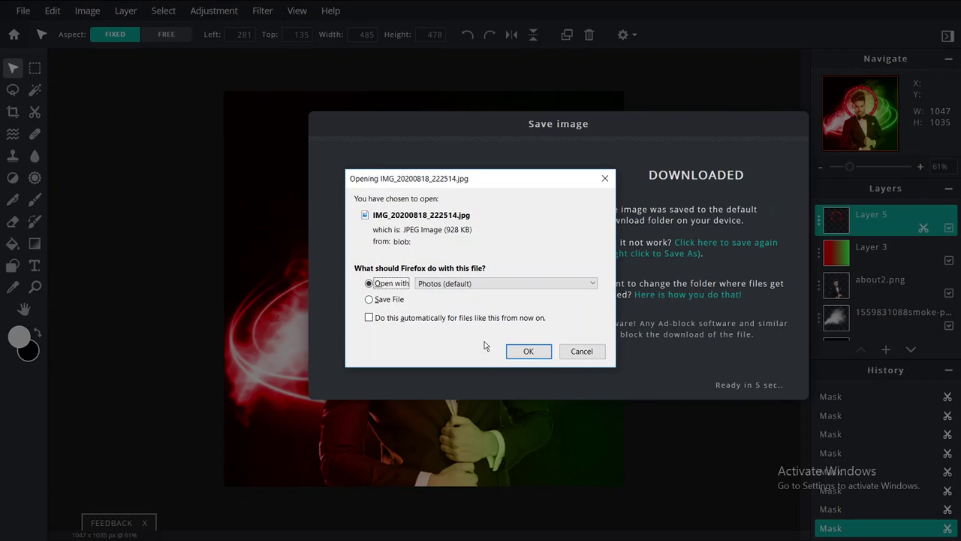
{"action": "left_click", "coordinate": [526, 353]}
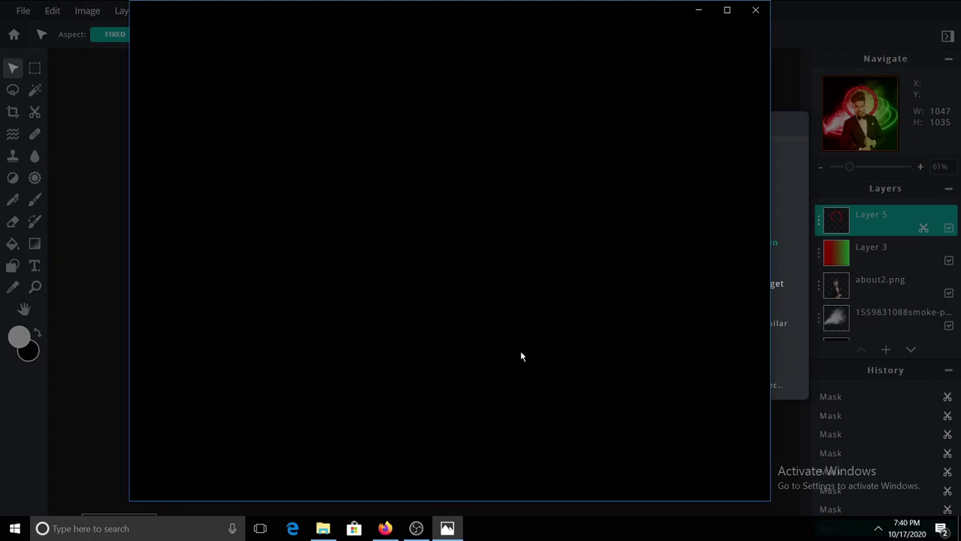